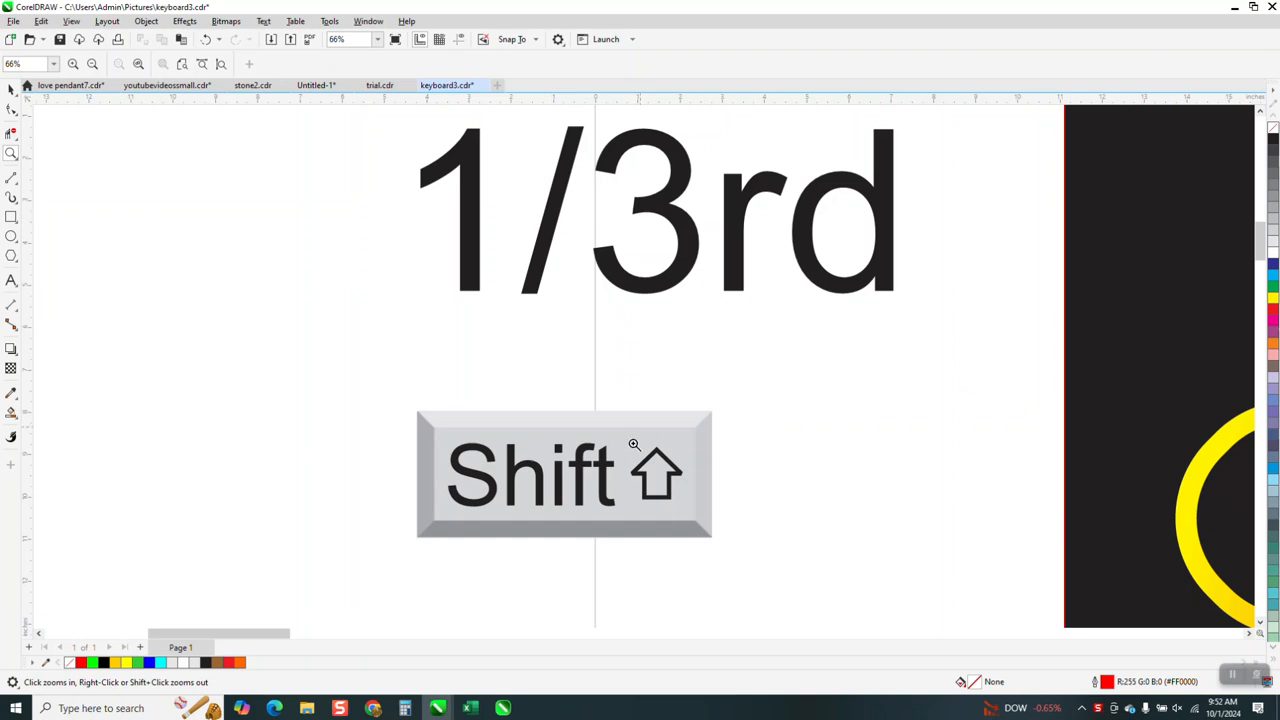
Step: Draw a square on the empty area of the page and set its width and height to 5 inches
left_click(11, 89)
left_click_drag(629, 259, 920, 632)
left_click_drag(786, 383, 368, 378)
left_click(11, 216)
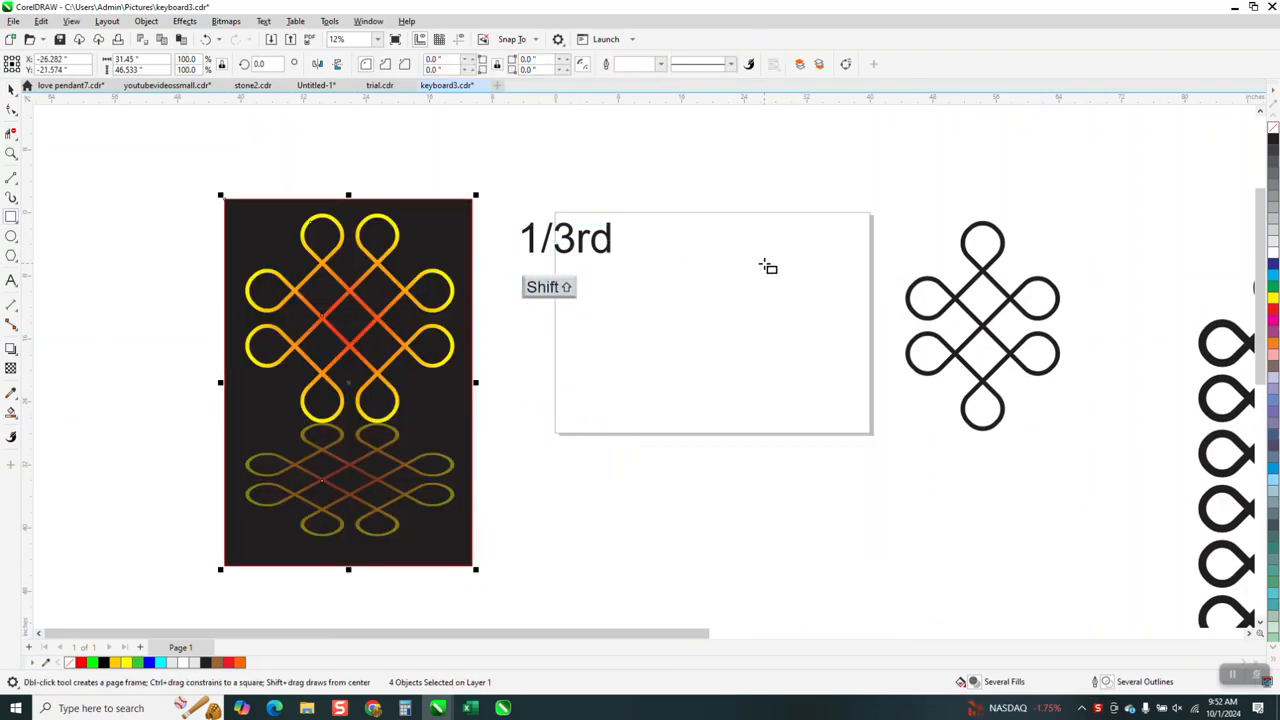
left_click_drag(751, 276, 769, 293)
left_click(152, 59)
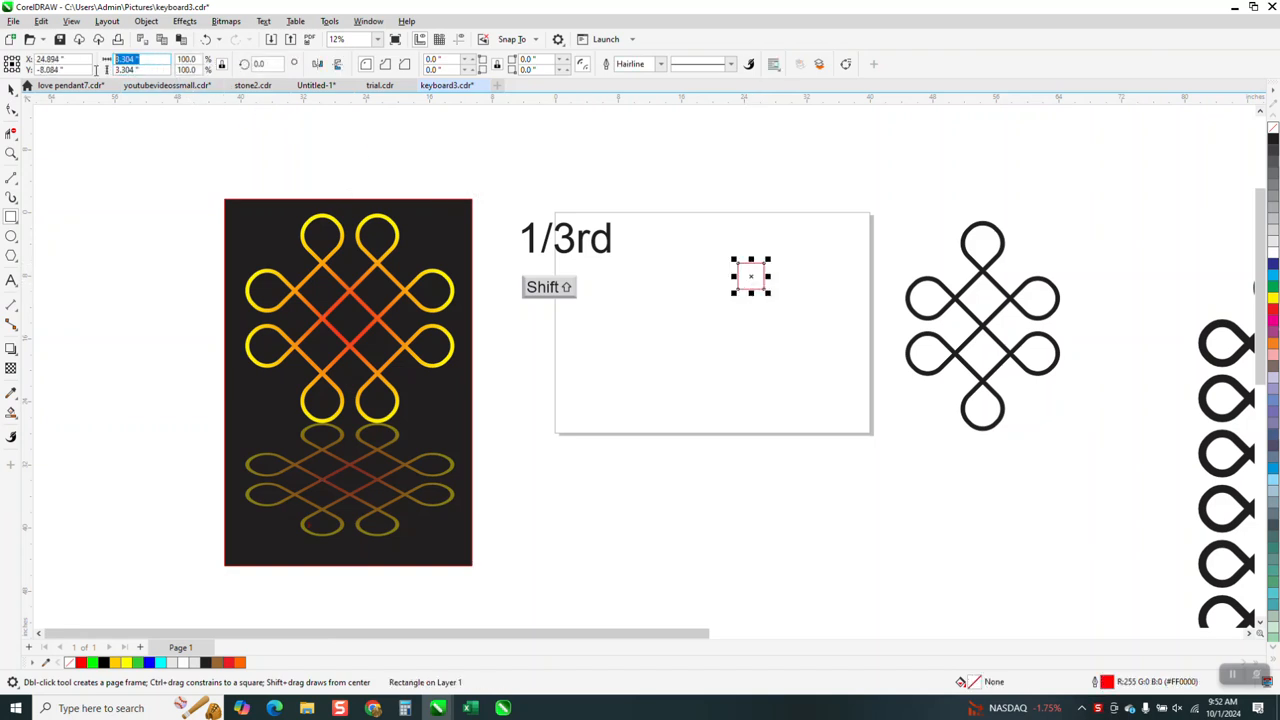
type("5")
key("Return")
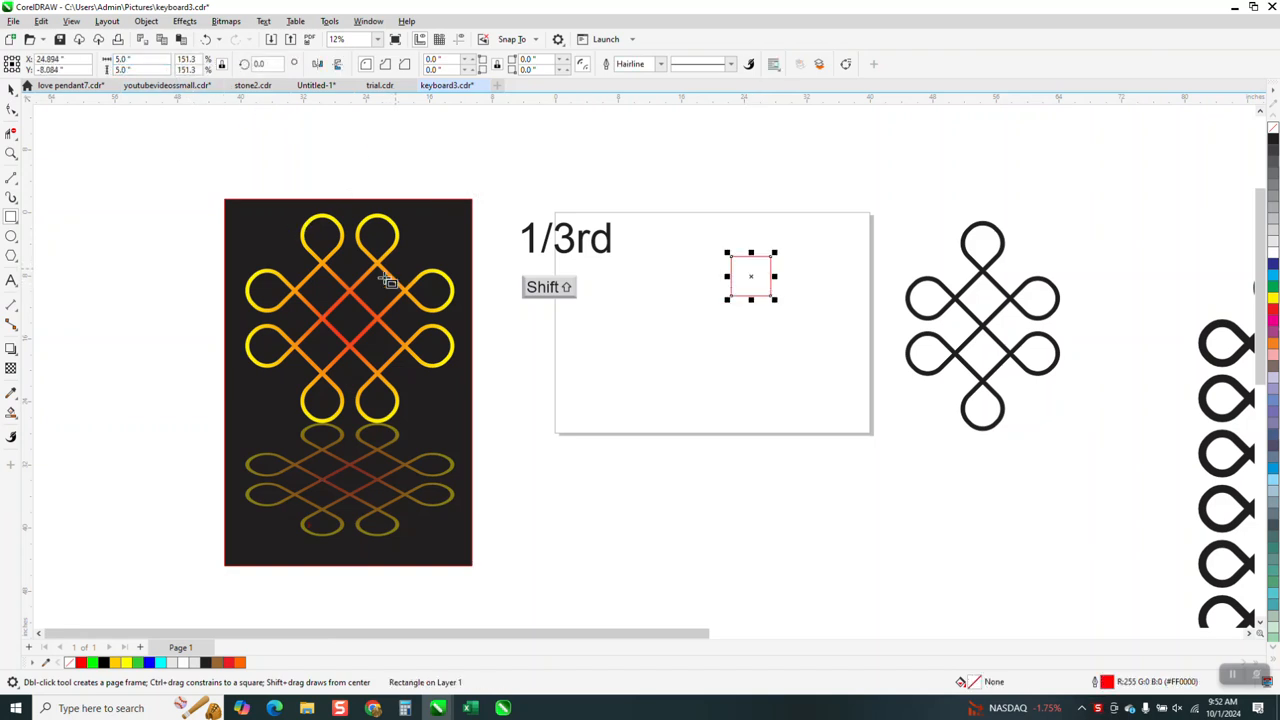
Step: Rotate the square 45 degrees to form a diamond
left_click(262, 64)
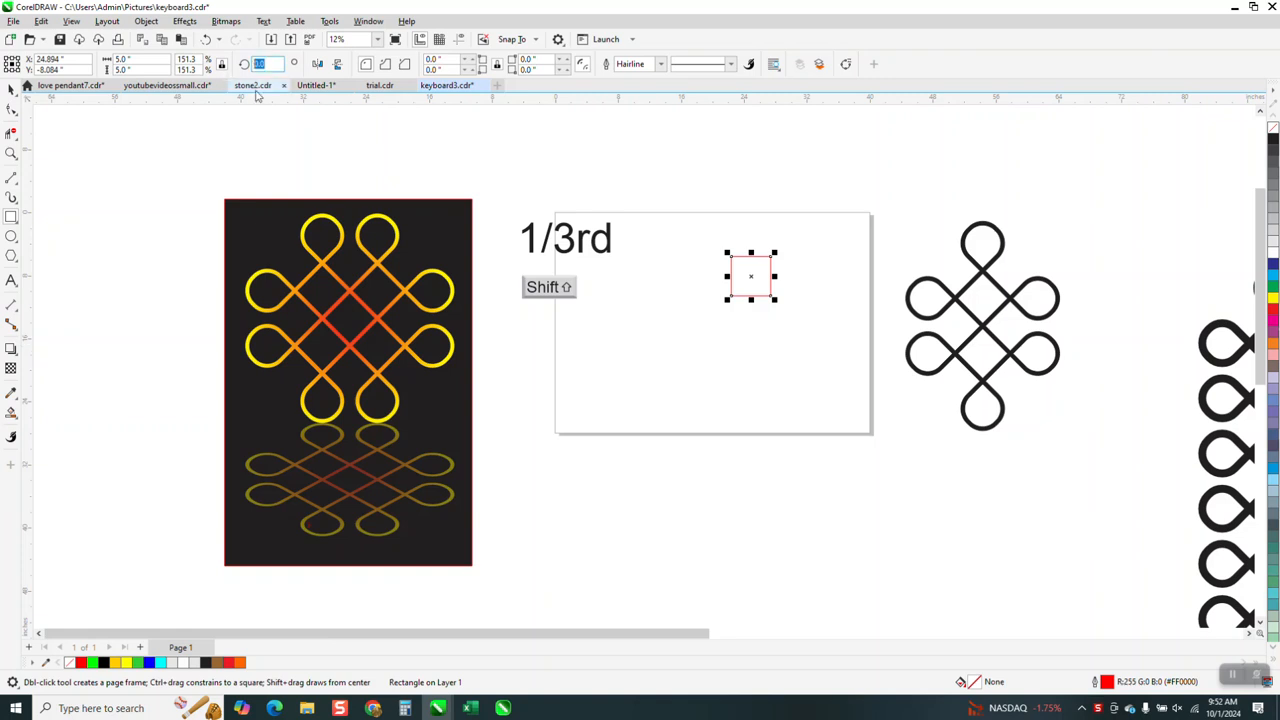
type("45")
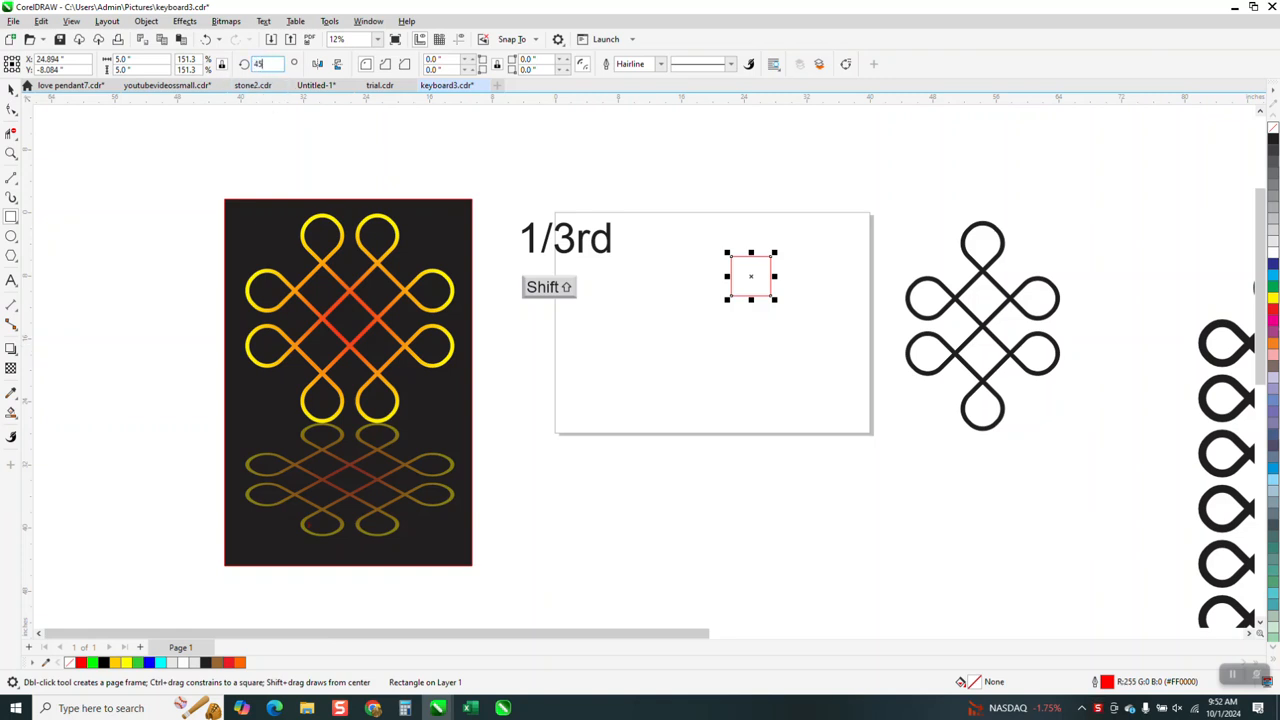
key("Return")
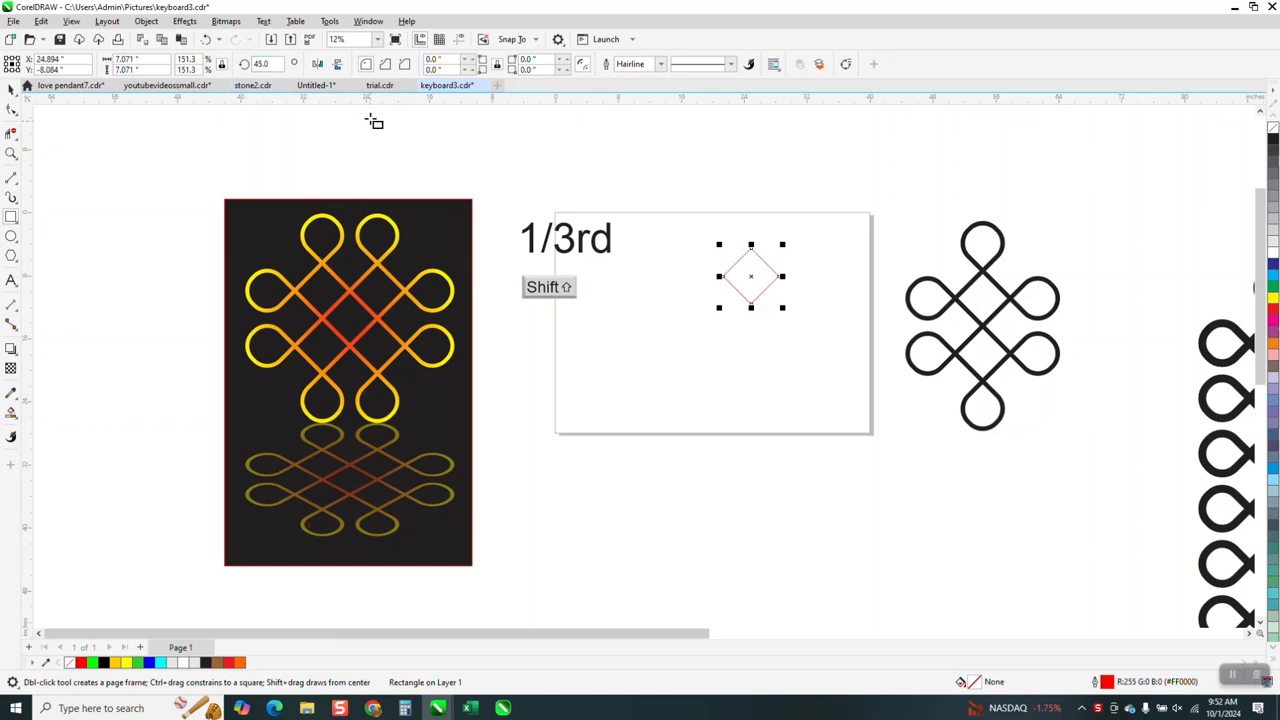
Step: Set the diamond's outline width to 0.5 in
left_click(12, 153)
left_click_drag(698, 220, 914, 391)
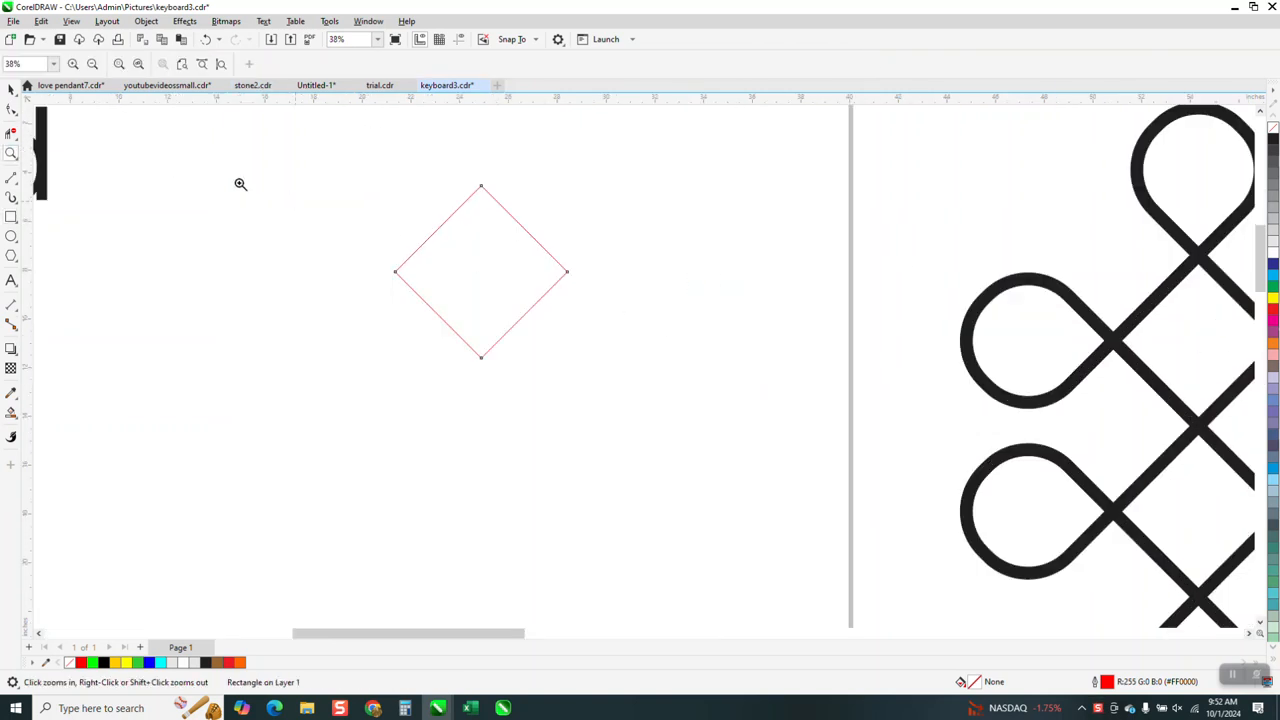
left_click(12, 90)
left_click(632, 64)
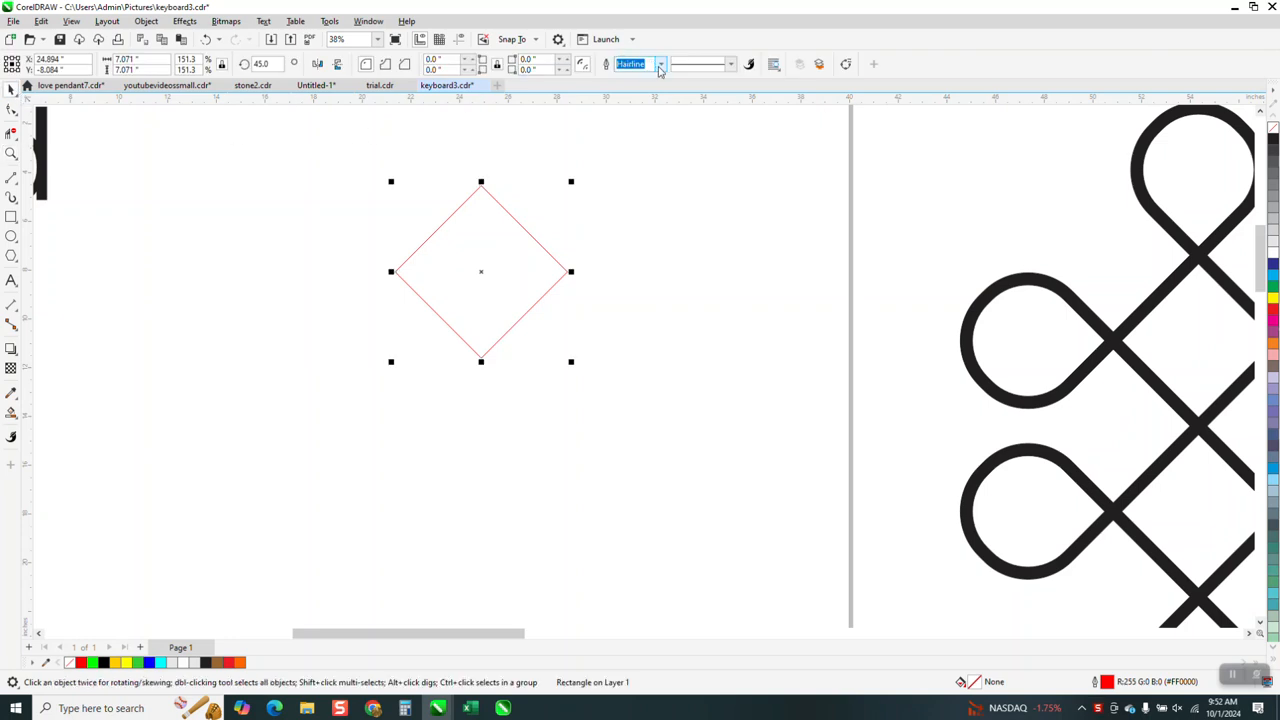
left_click(660, 64)
left_click(633, 210)
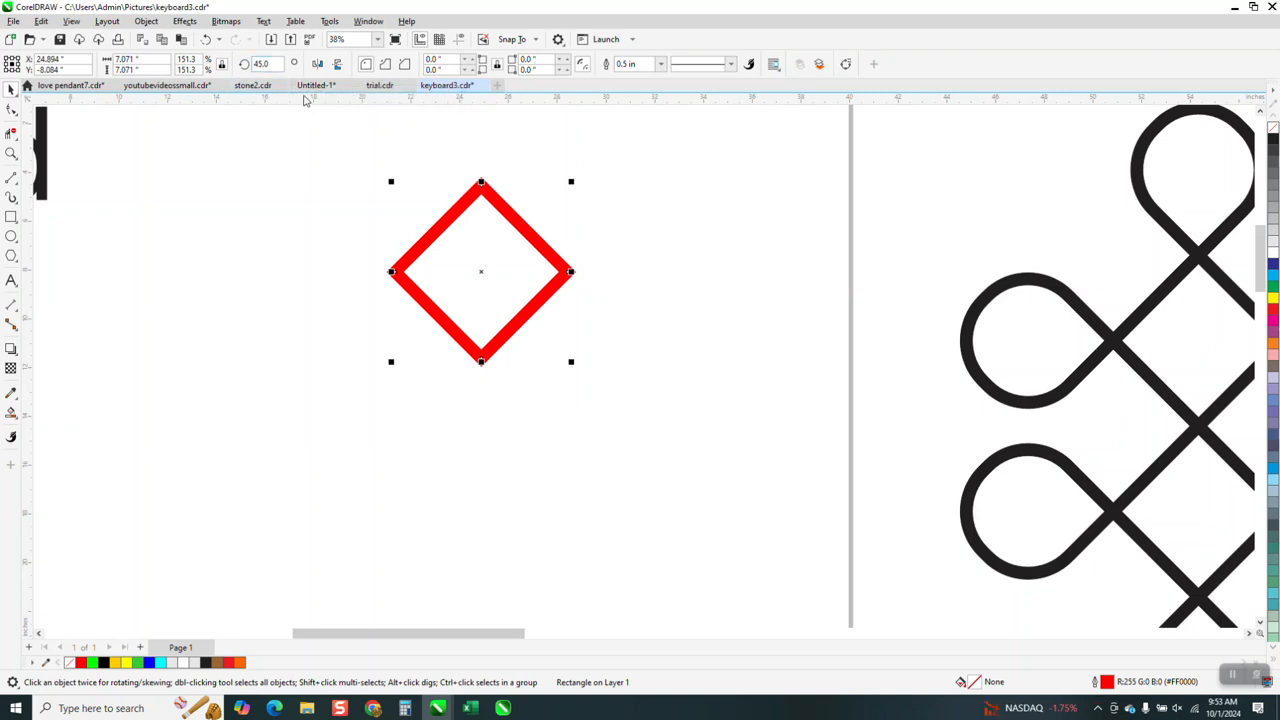
Step: Resize the rotated diamond to 7 inches wide and 7 inches high
left_click(145, 62)
left_click(295, 182)
left_click(134, 60)
type("7")
key("Return")
Step: Duplicate the diamond three times straight down at 7-inch spacing to form a column of four touching diamonds
scroll(500, 212, "down", 1)
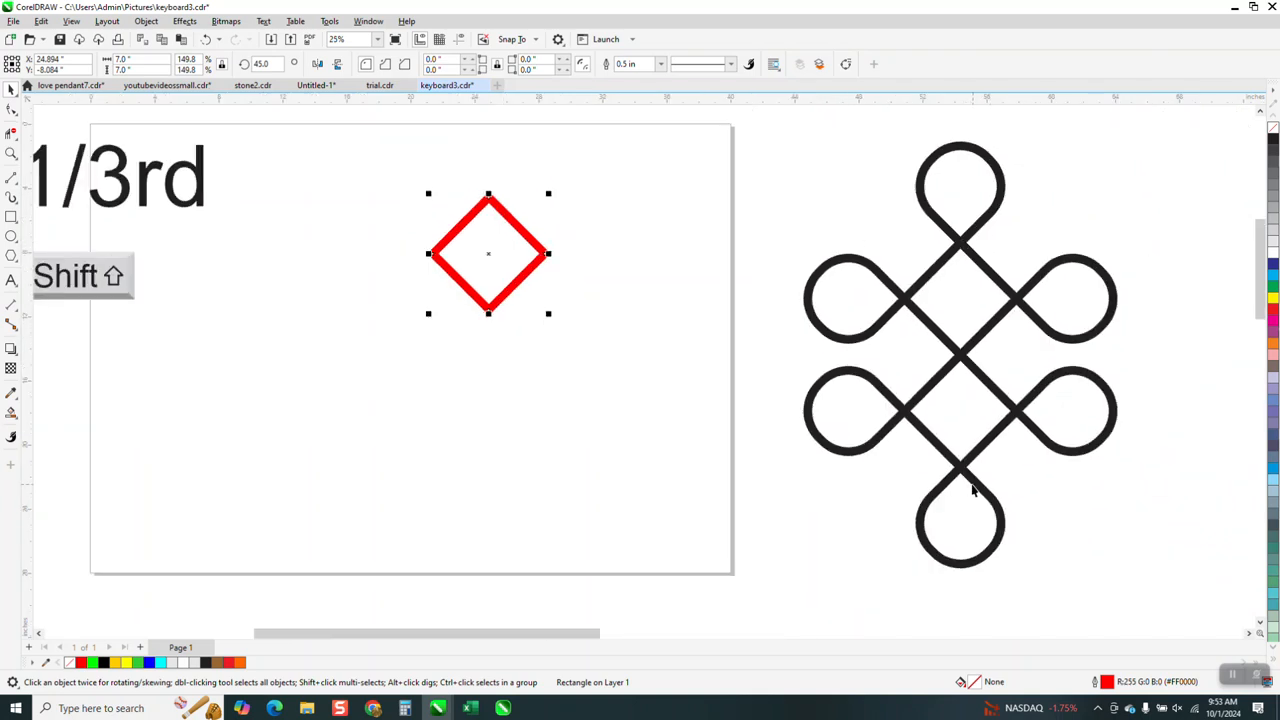
left_click(478, 250)
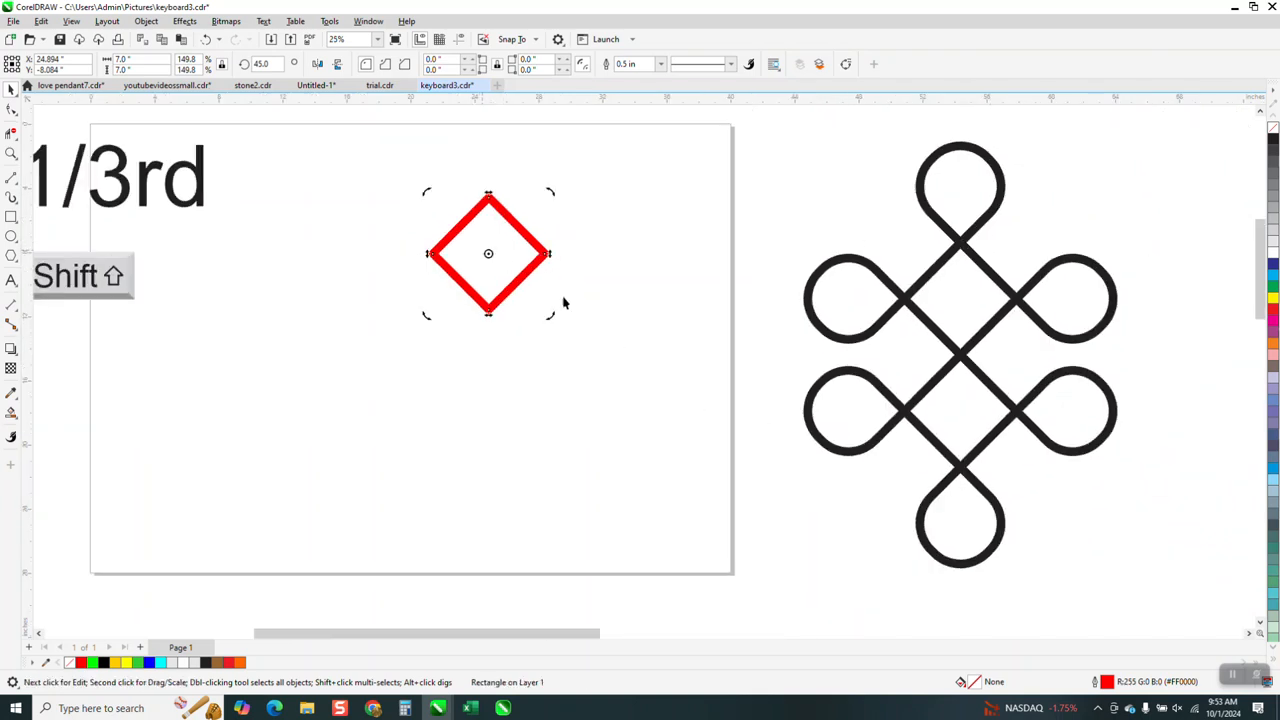
key("ctrl+d")
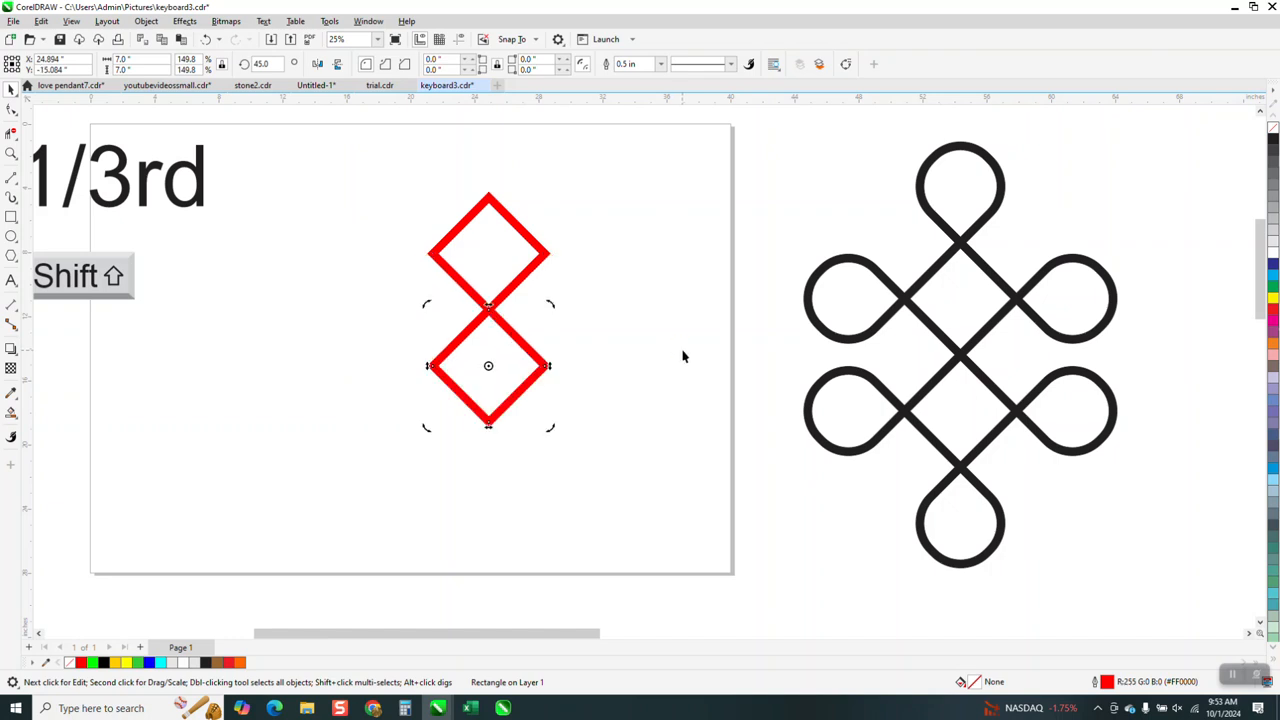
key("ctrl+d")
key("ctrl+d")
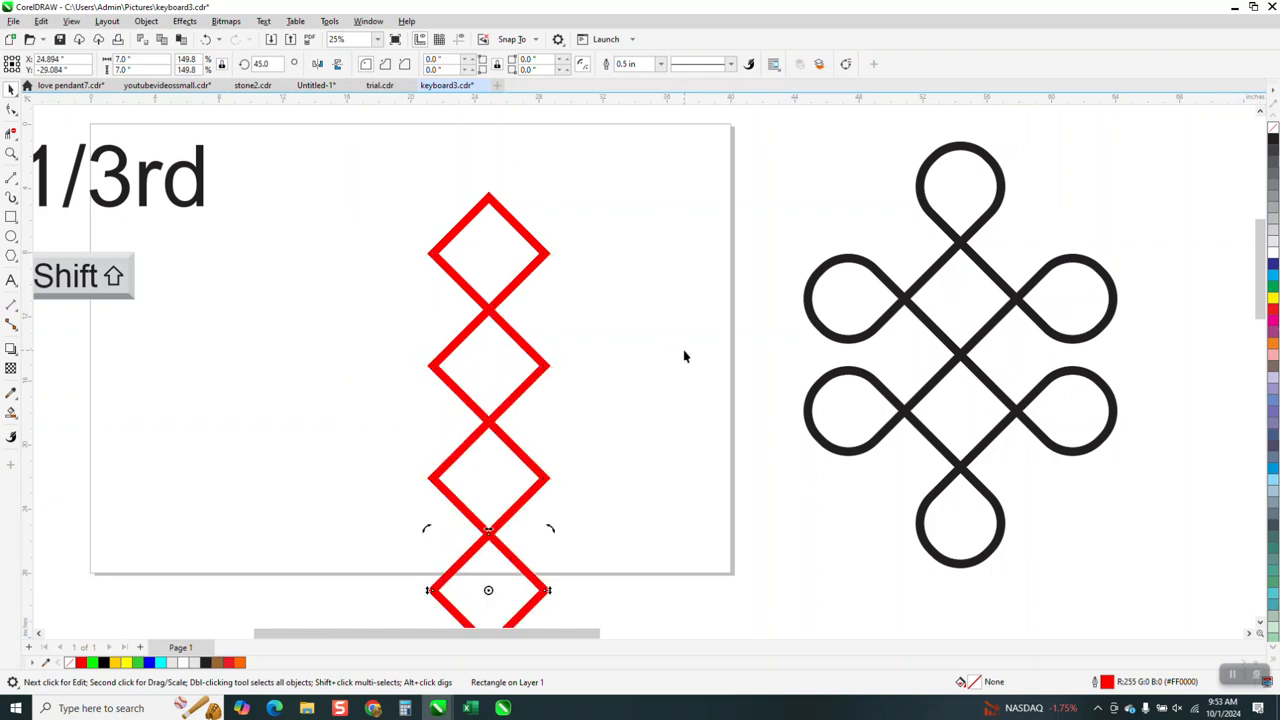
Step: Copy the column's two middle diamonds 7 inches to the right and 7 inches to the left
left_click_drag(379, 302, 407, 379)
left_click_drag(620, 549, 625, 553)
key("plus")
key("Right")
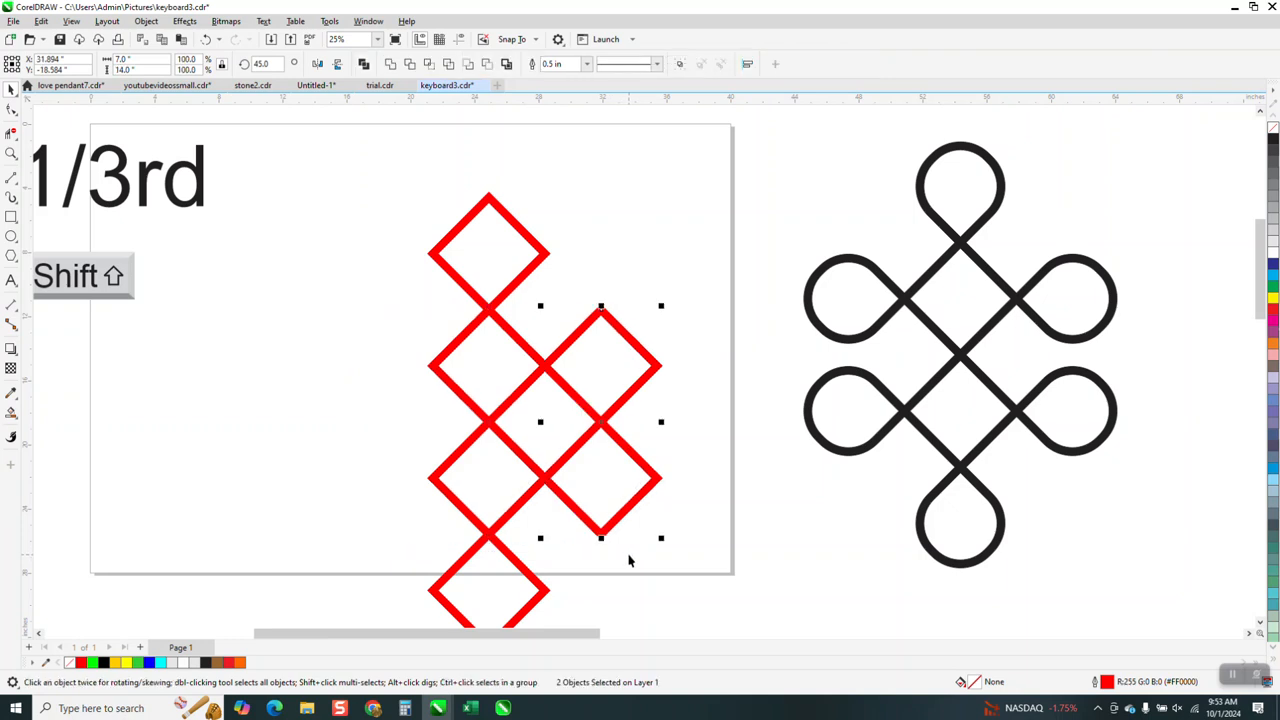
left_click_drag(404, 300, 510, 479)
left_click_drag(565, 540, 580, 556)
key("Left")
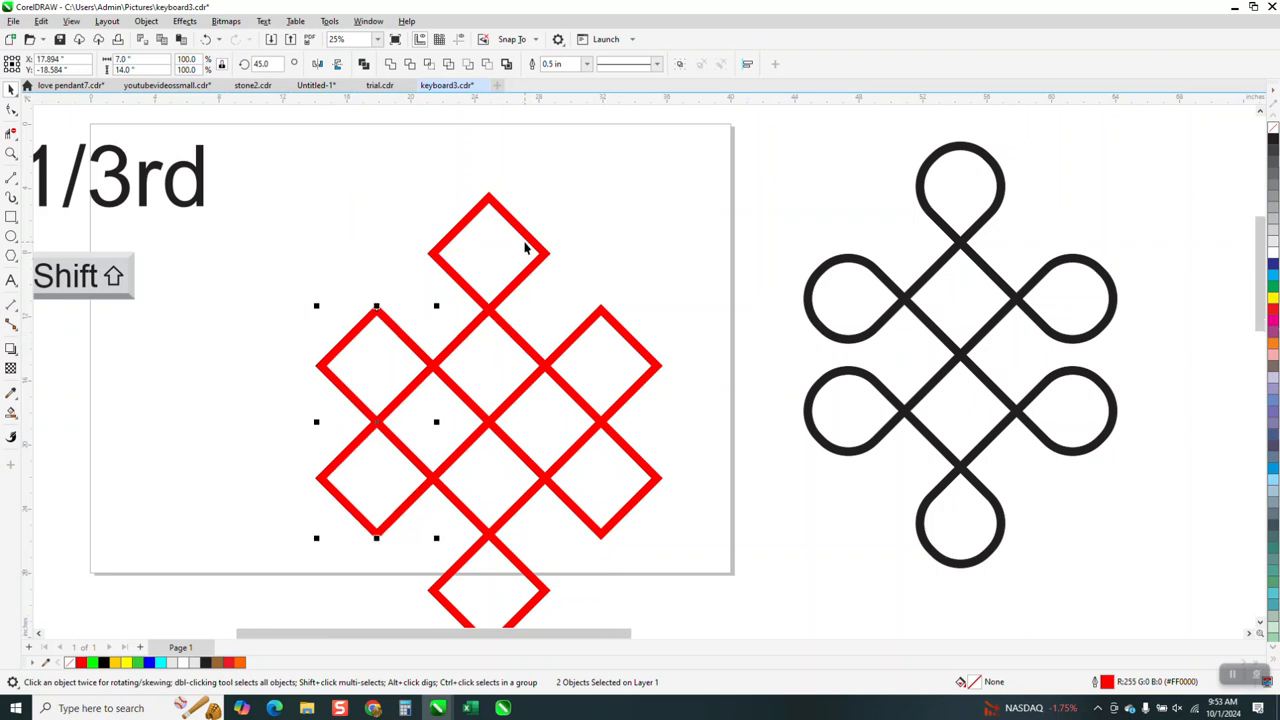
Step: Select all eight red diamonds and convert them to curves
scroll(528, 252, "down", 1)
left_click_drag(355, 188, 636, 546)
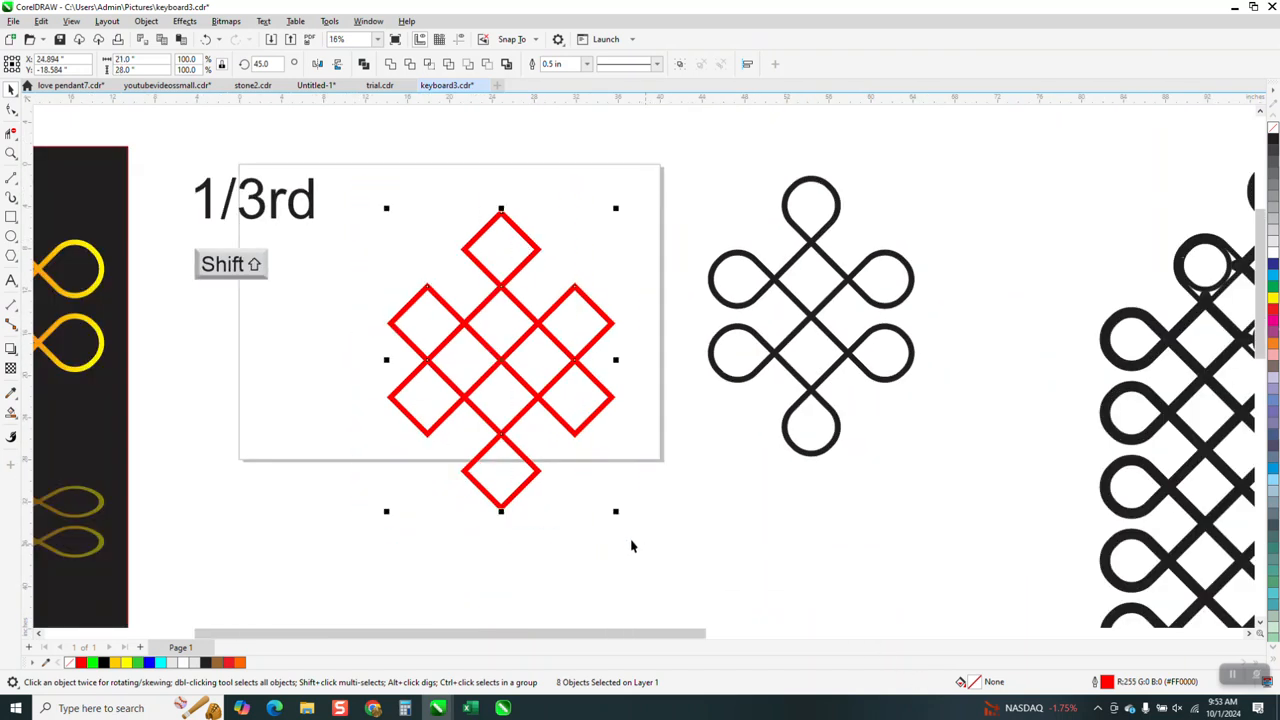
left_click(147, 22)
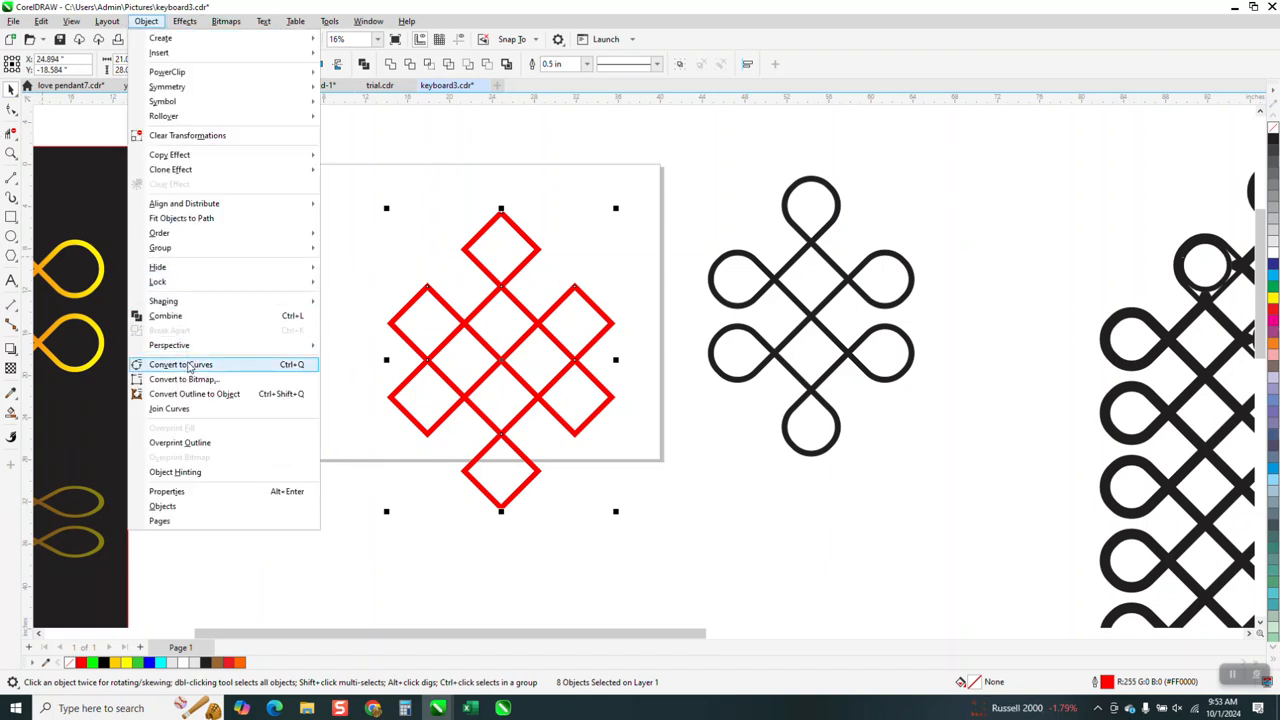
left_click(185, 365)
Step: Fillet the three outer corners of the top diamond with a 2.33-inch radius
left_click(11, 153)
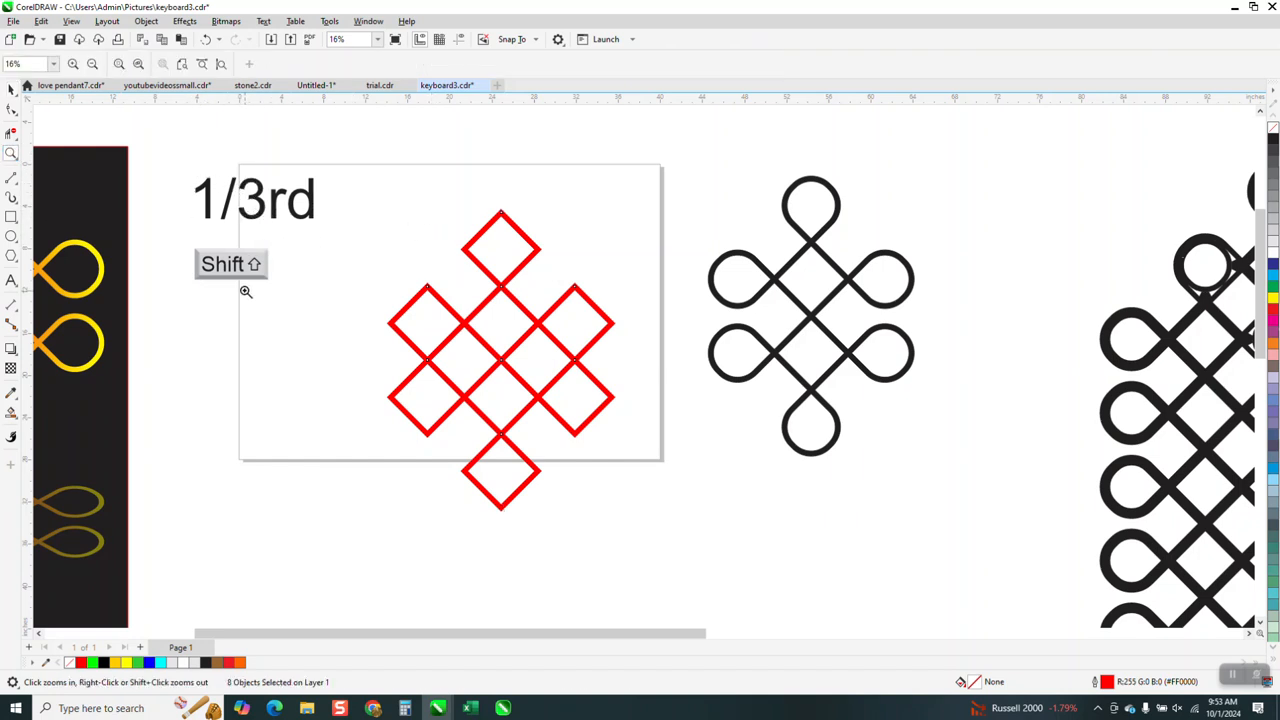
left_click_drag(426, 188, 629, 356)
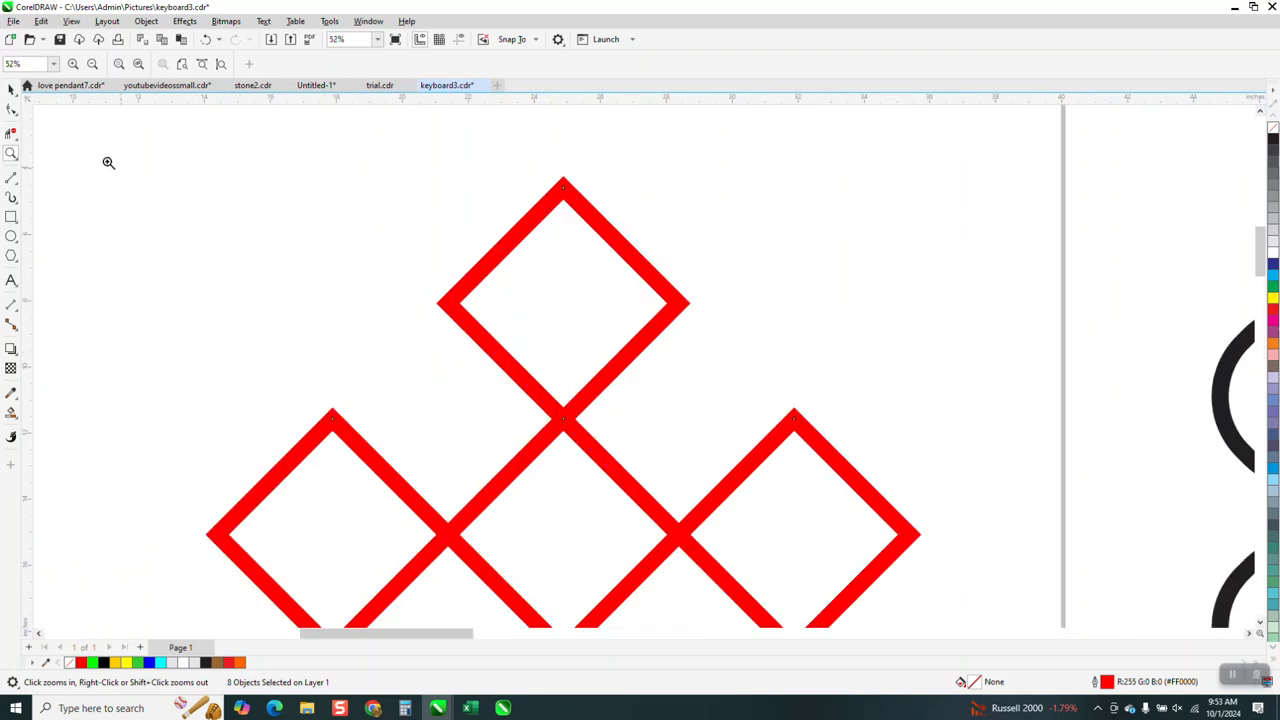
left_click(12, 110)
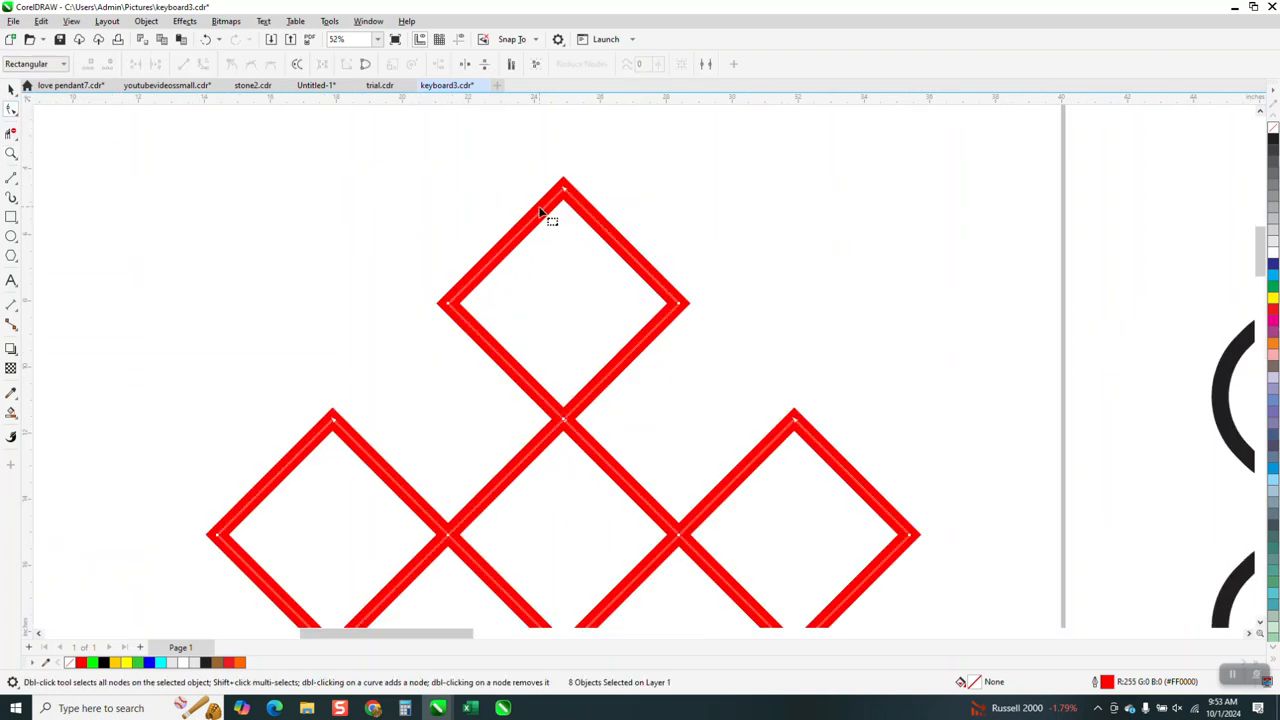
left_click_drag(391, 152, 726, 394)
left_click(368, 21)
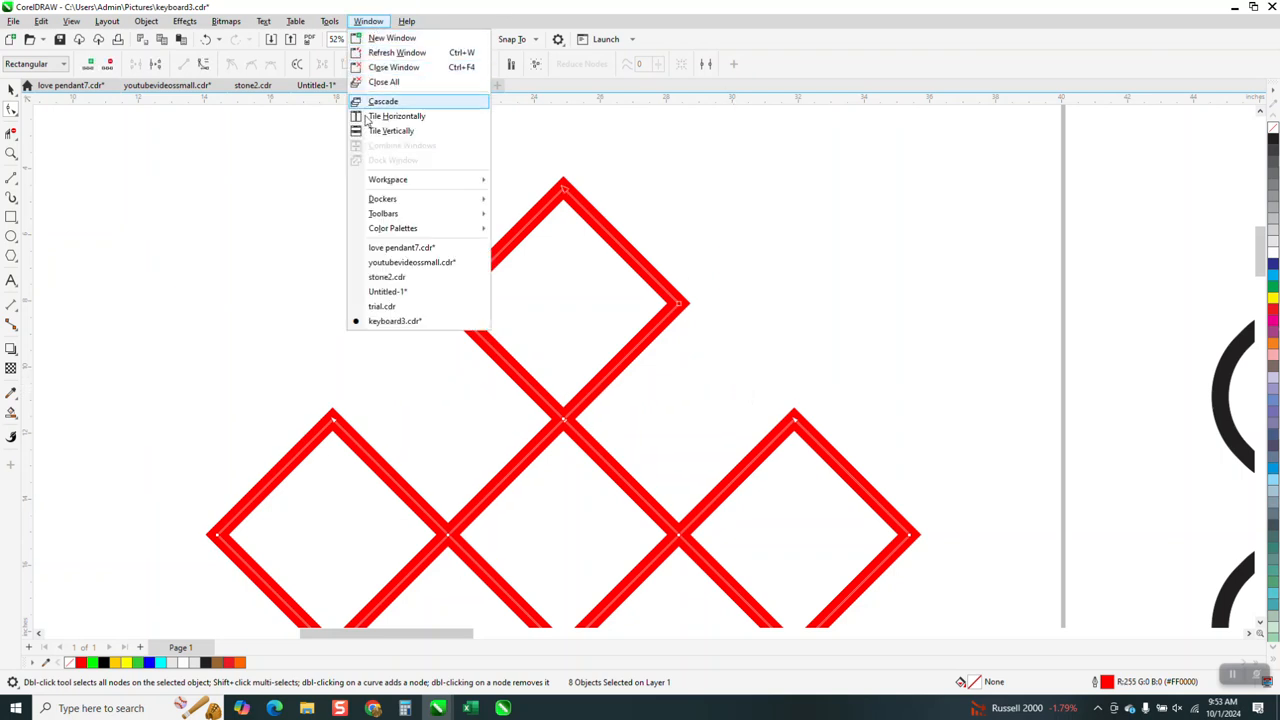
mouse_move(390, 198)
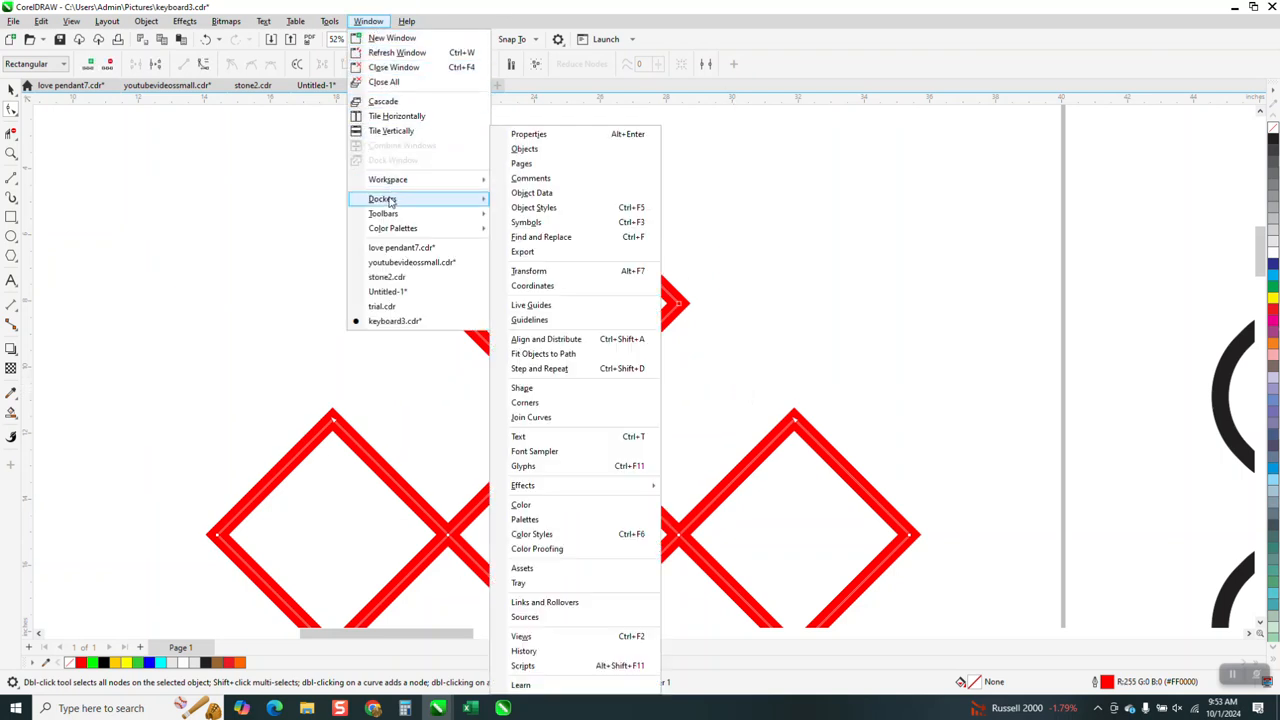
left_click(549, 403)
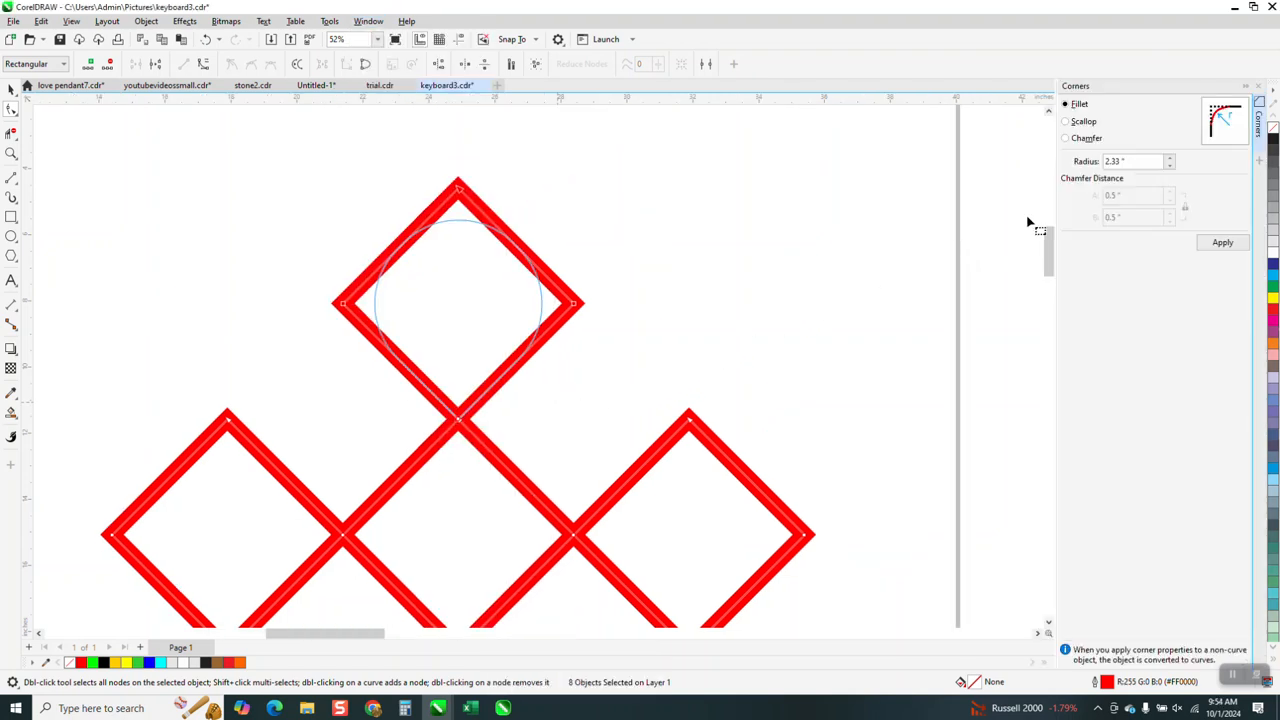
left_click(1122, 162)
type("2.33")
left_click(1224, 243)
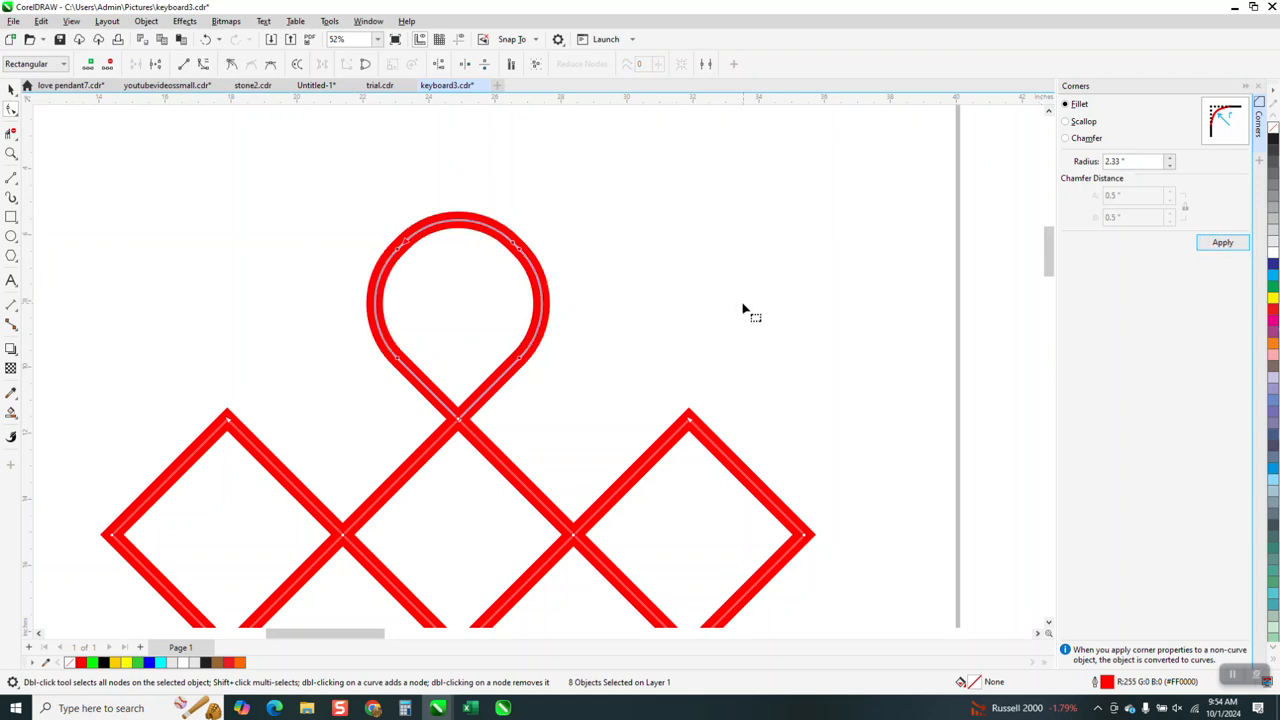
Step: Apply the same 2.33-inch fillet to the outer corners of the side diamonds and the bottom diamond
scroll(571, 206, "down", 3)
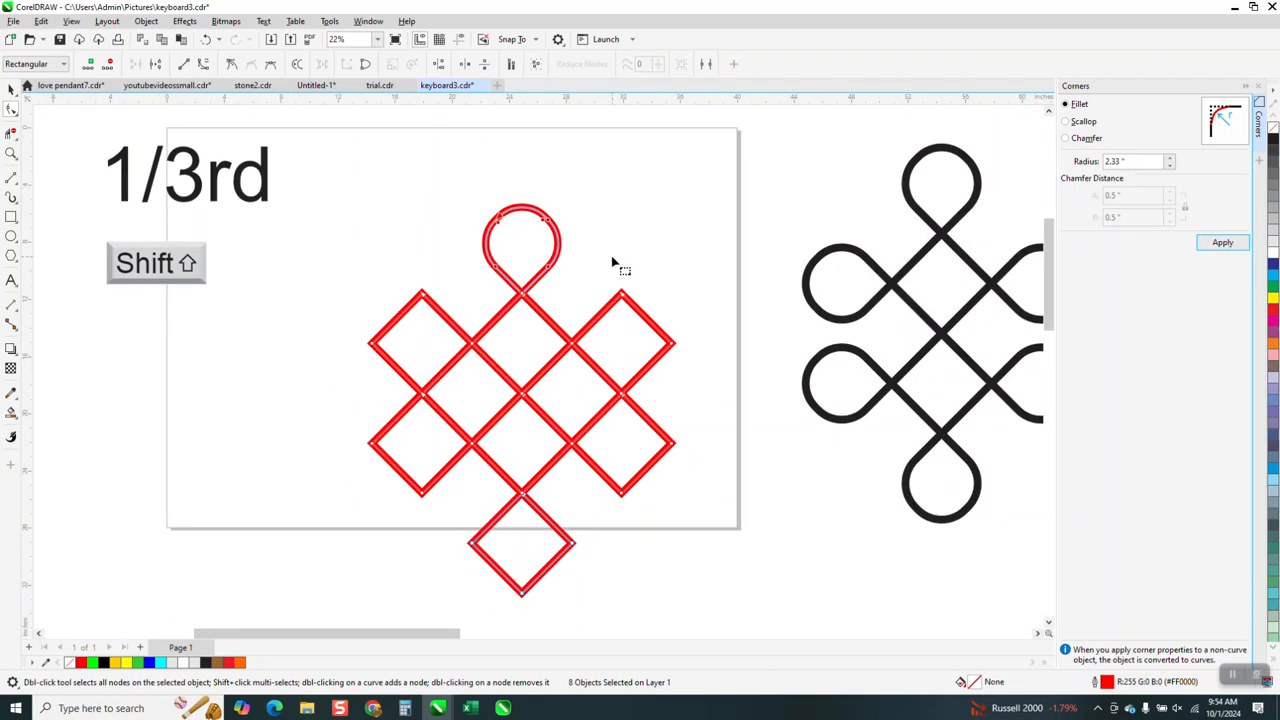
left_click_drag(600, 253, 711, 540)
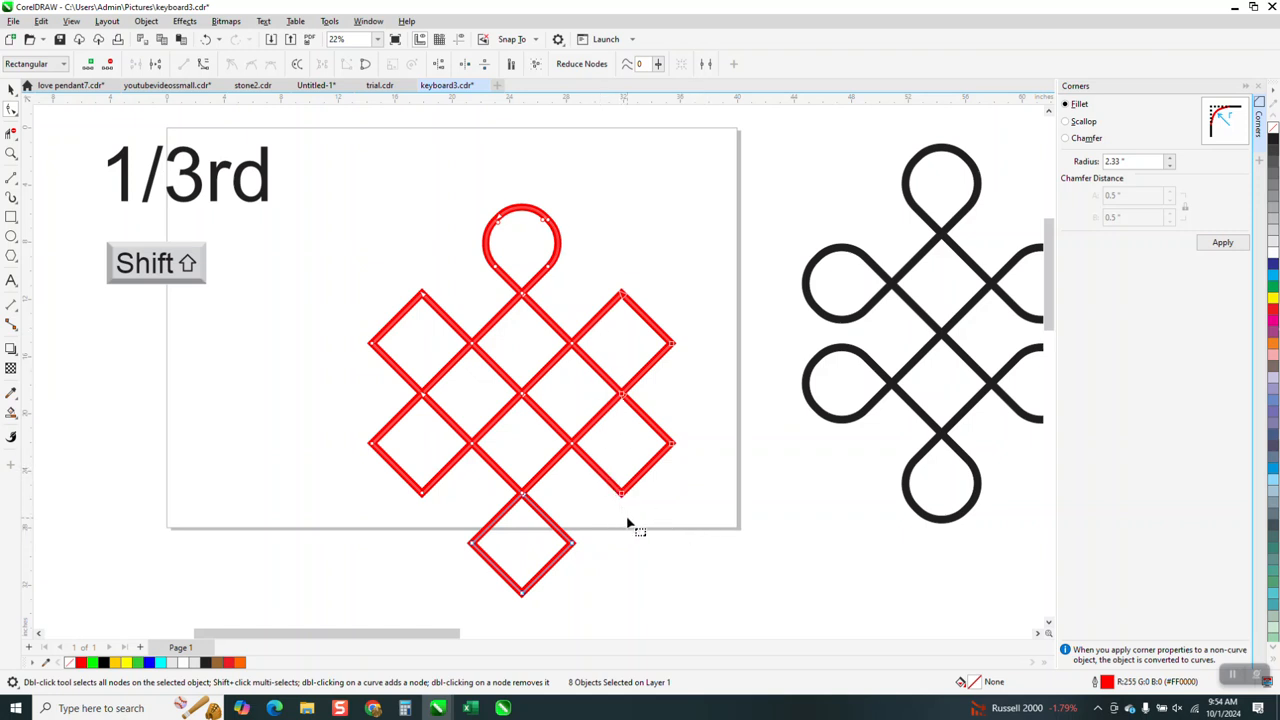
scroll(440, 620, "down", 2)
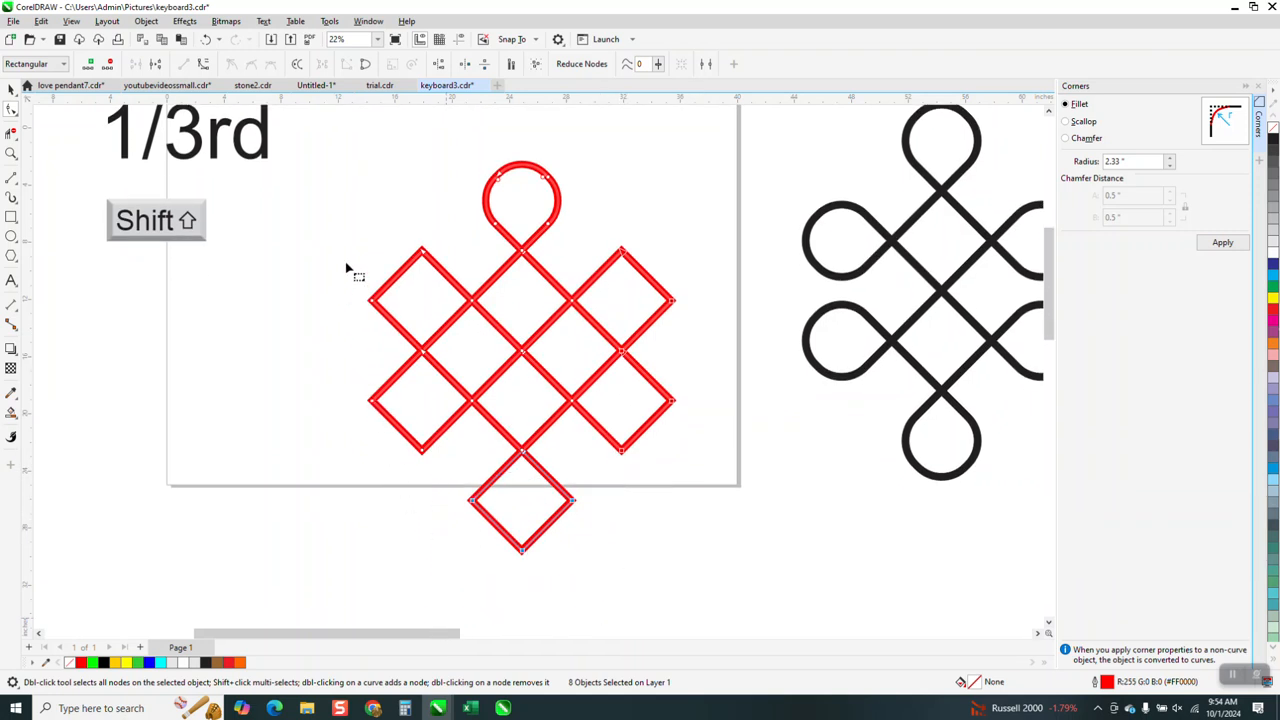
left_click_drag(350, 221, 445, 478)
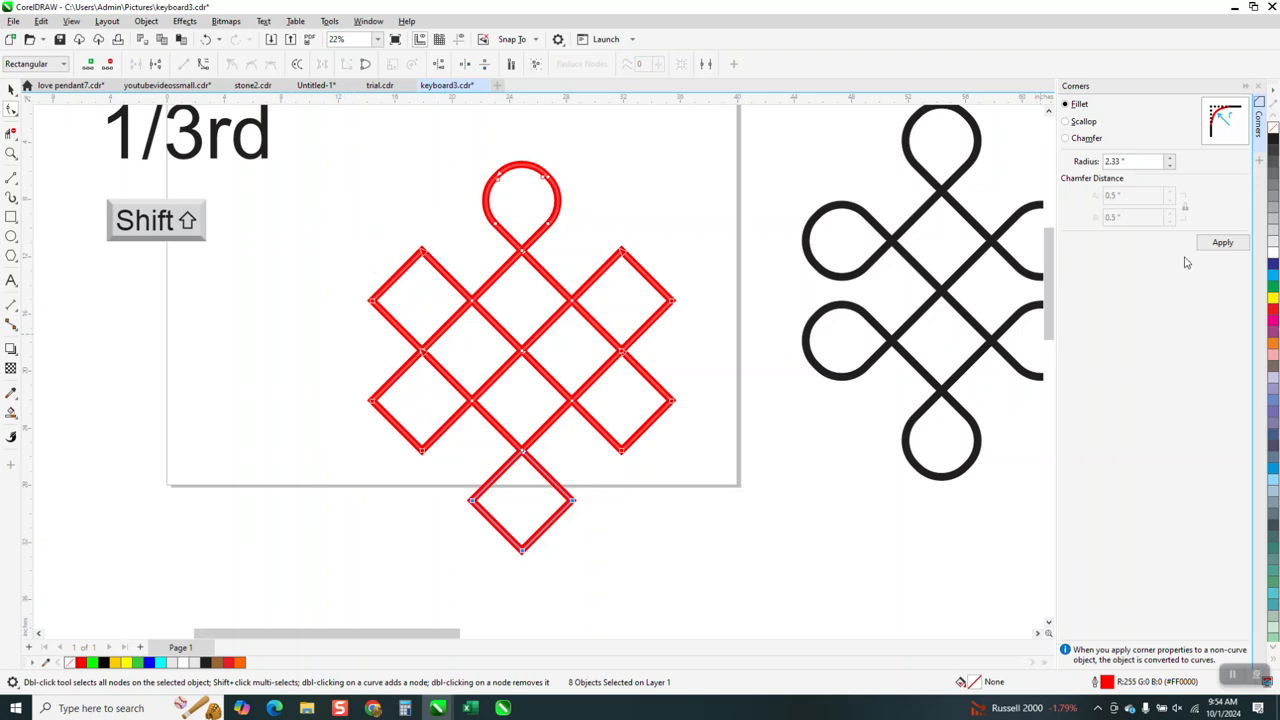
left_click(1222, 243)
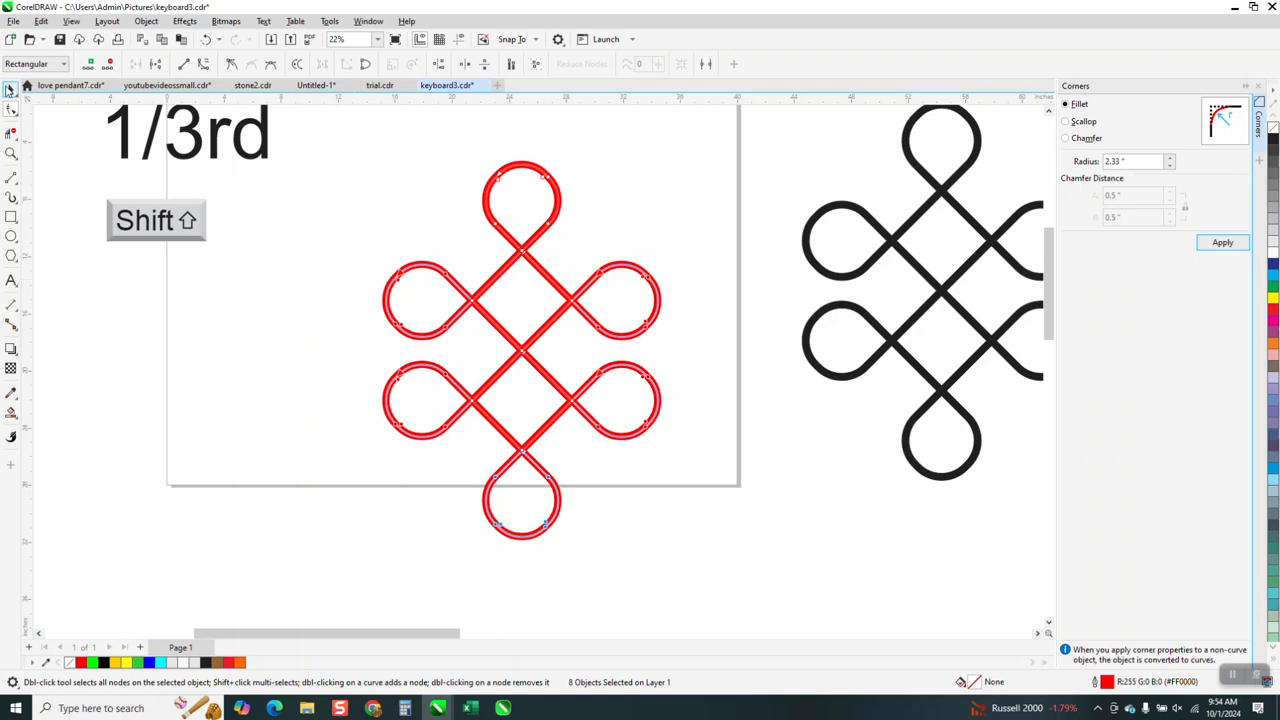
Step: Convert the red knot's outlines to objects and give them no fill with a black hairline outline
left_click(9, 89)
scroll(511, 357, "down", 2)
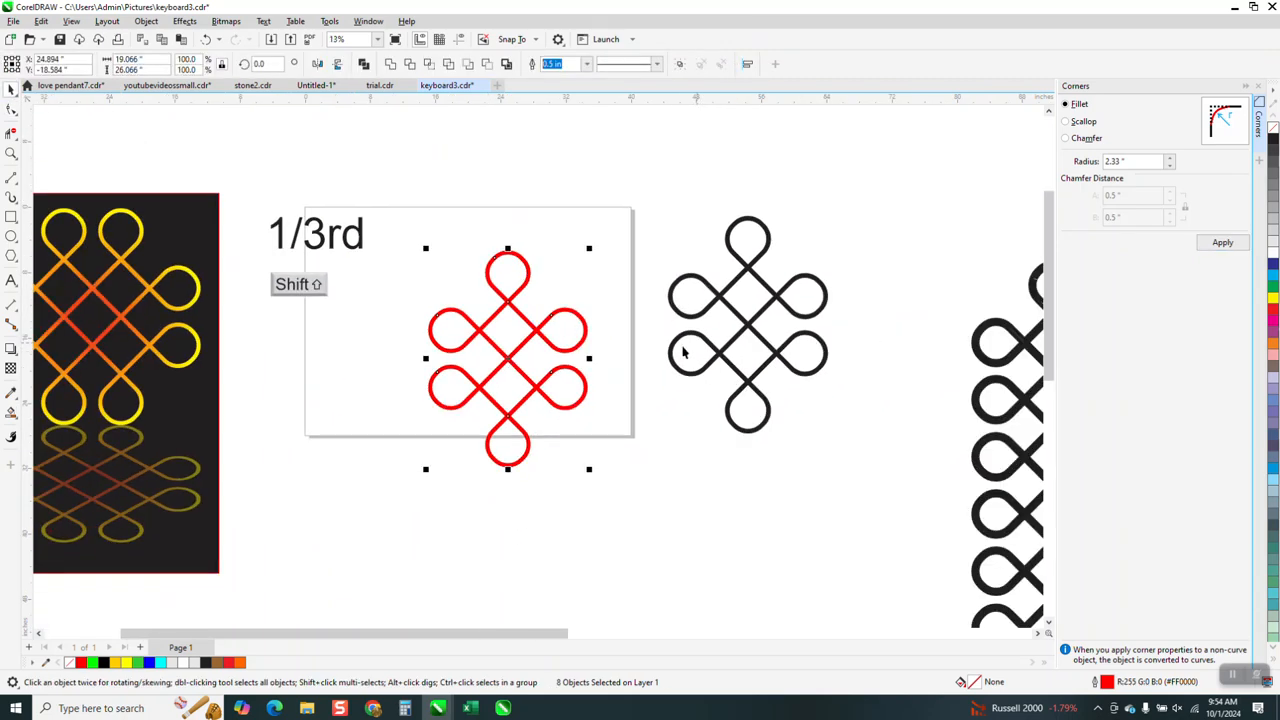
scroll(620, 340, "down", 1)
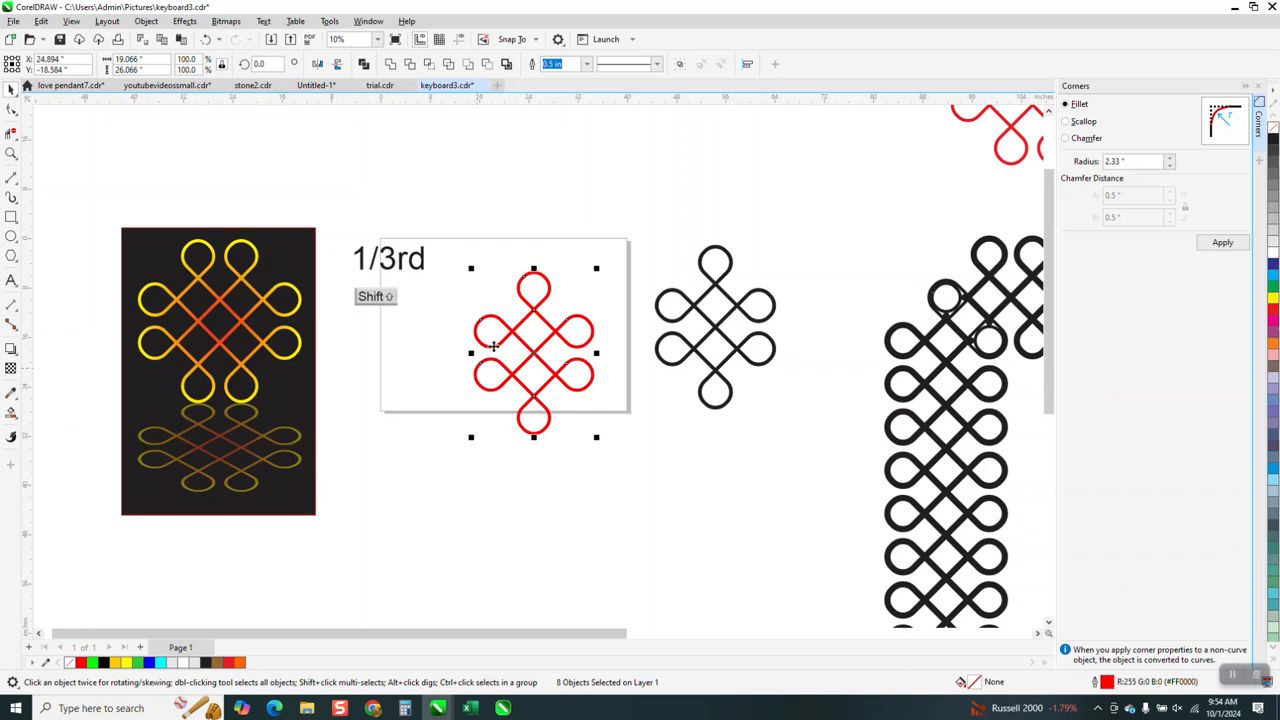
left_click(146, 21)
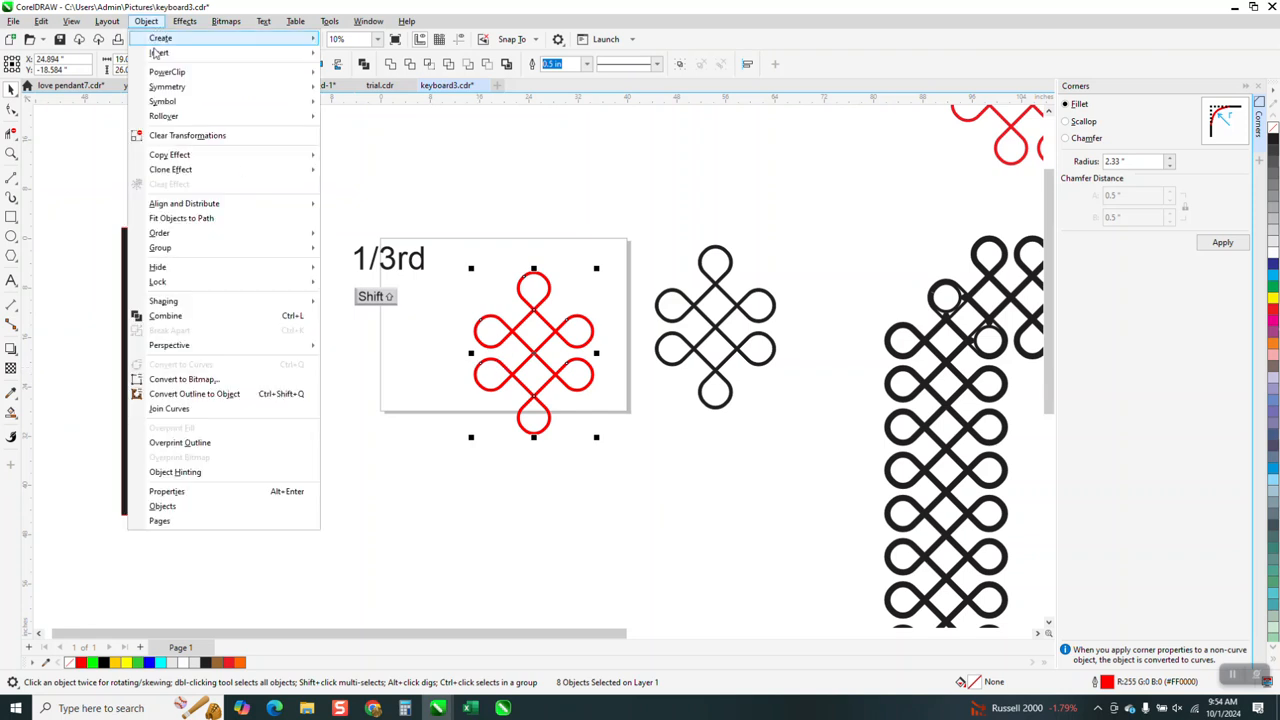
left_click(207, 396)
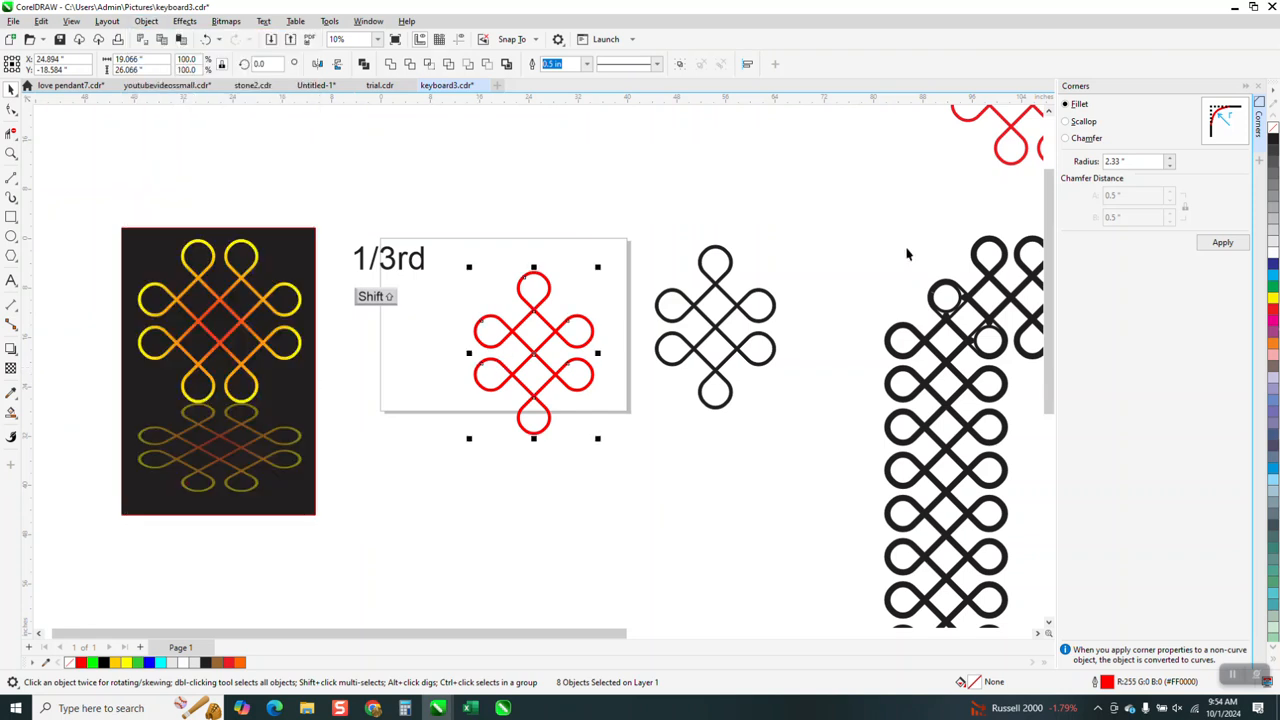
left_click(1273, 129)
right_click(1273, 139)
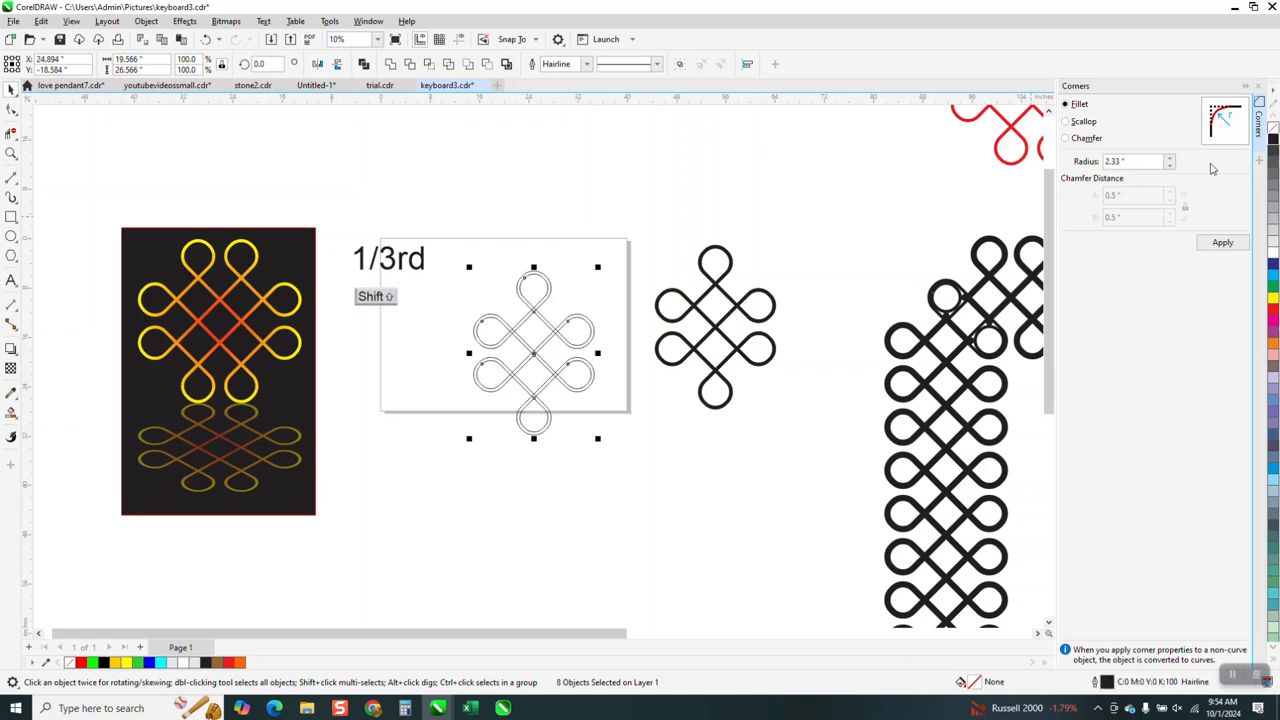
Step: Select all eight hairline knot outlines and weld them into one continuous shape
left_click(12, 154)
left_click_drag(432, 266, 673, 451)
left_click(11, 89)
scroll(308, 205, "down", 1)
left_click_drag(304, 133, 483, 409)
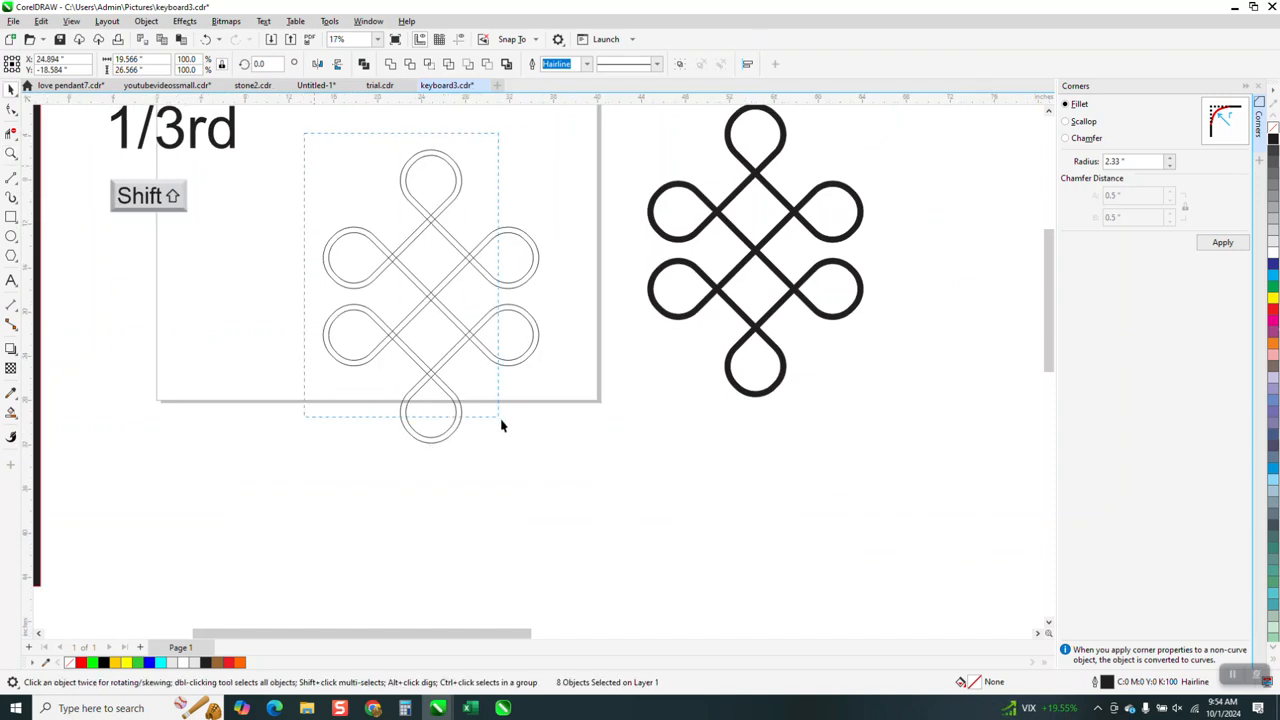
left_click_drag(580, 485, 588, 478)
left_click(391, 63)
left_click(479, 216)
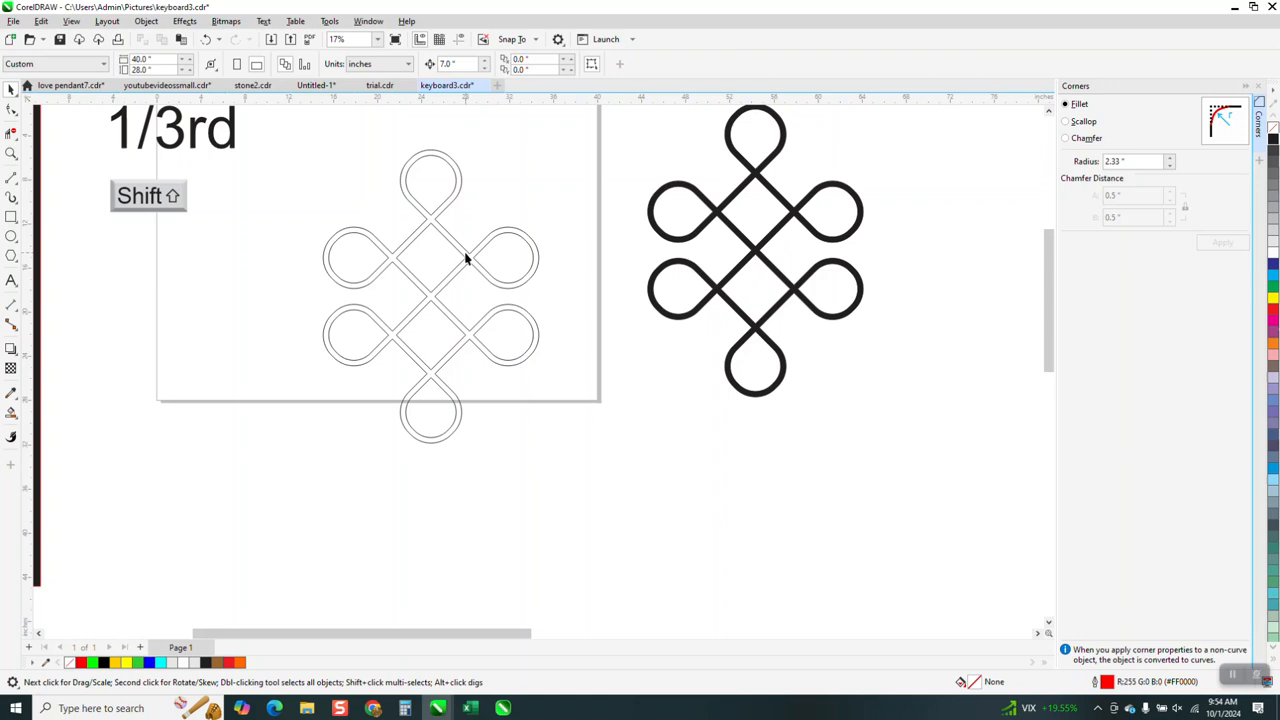
Step: Center the welded knot on the page and give it an orange fill with no outline
left_click(465, 258)
key("p")
scroll(551, 298, "down", 1)
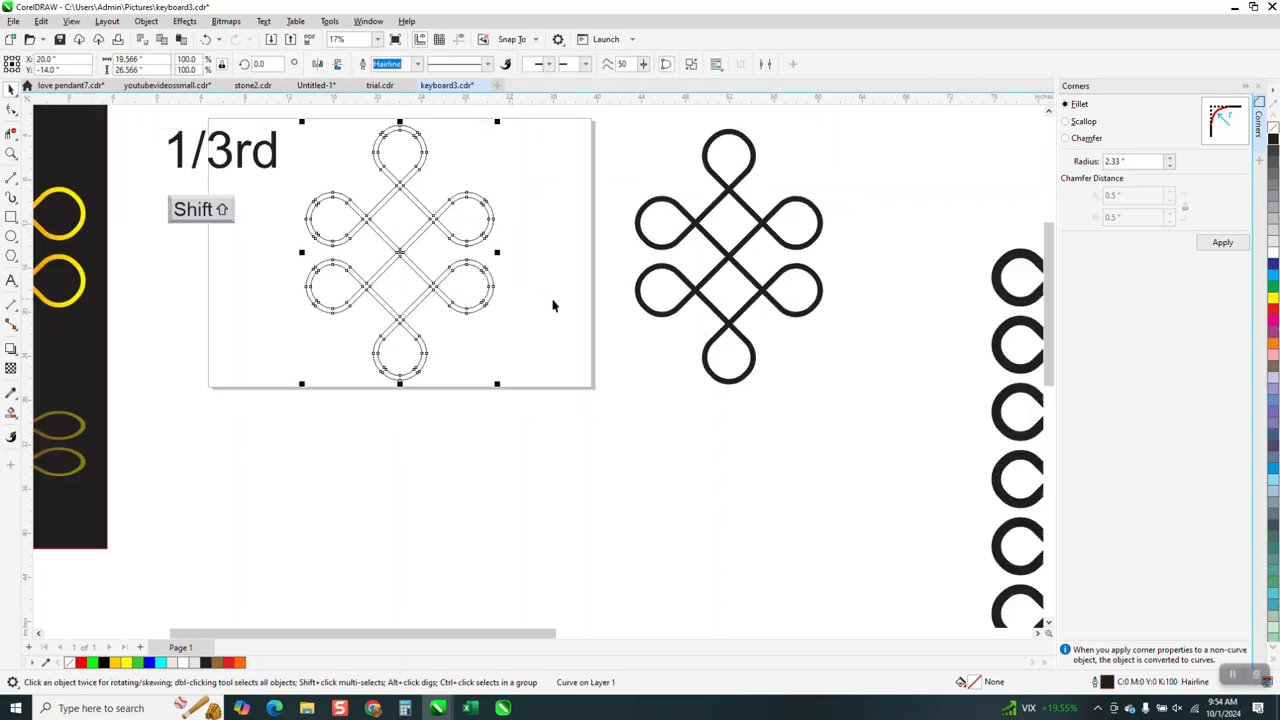
left_click(1273, 345)
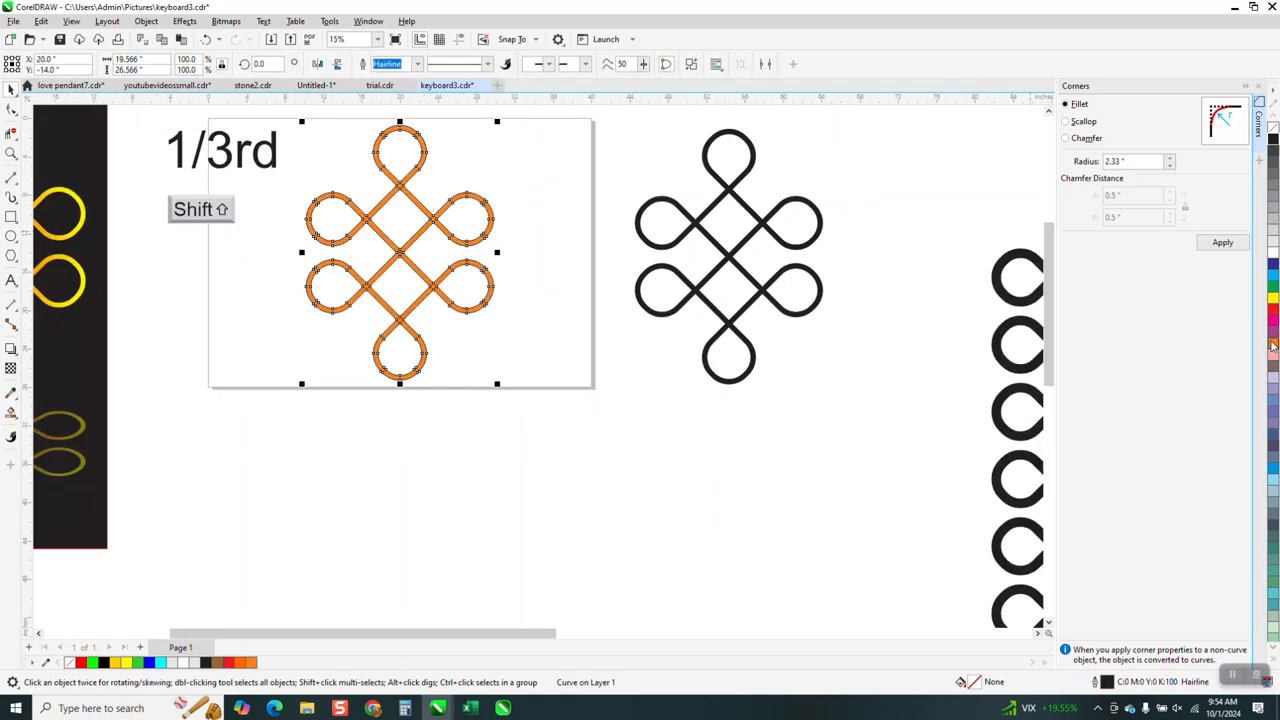
right_click(1273, 128)
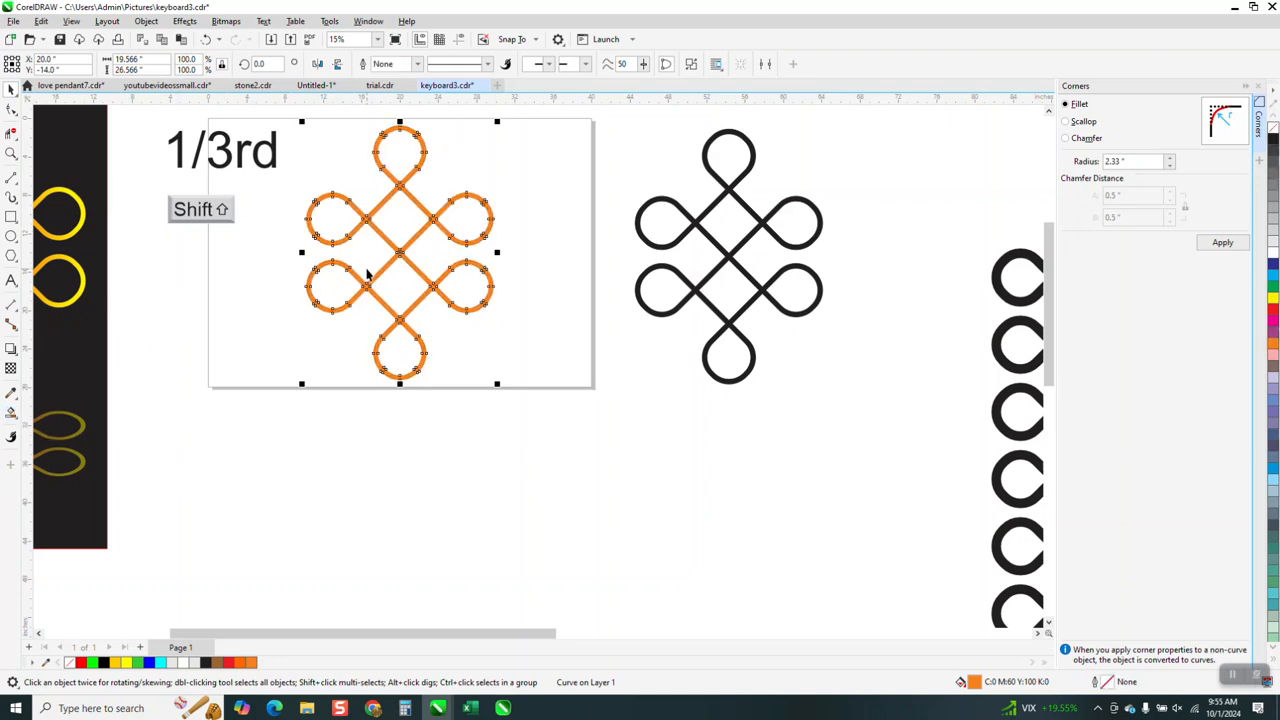
Step: Apply an interactive elliptical fountain fill to the orange knot
left_click(11, 412)
left_click(50, 417)
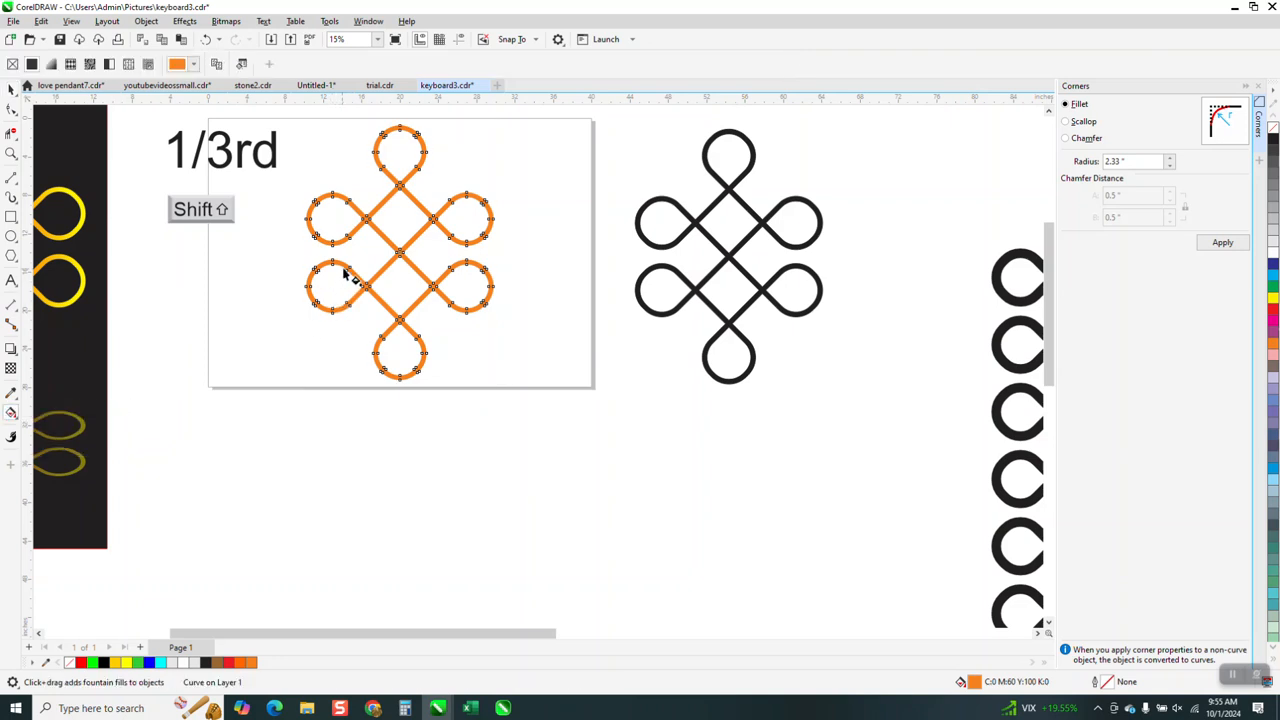
left_click_drag(351, 238, 466, 245)
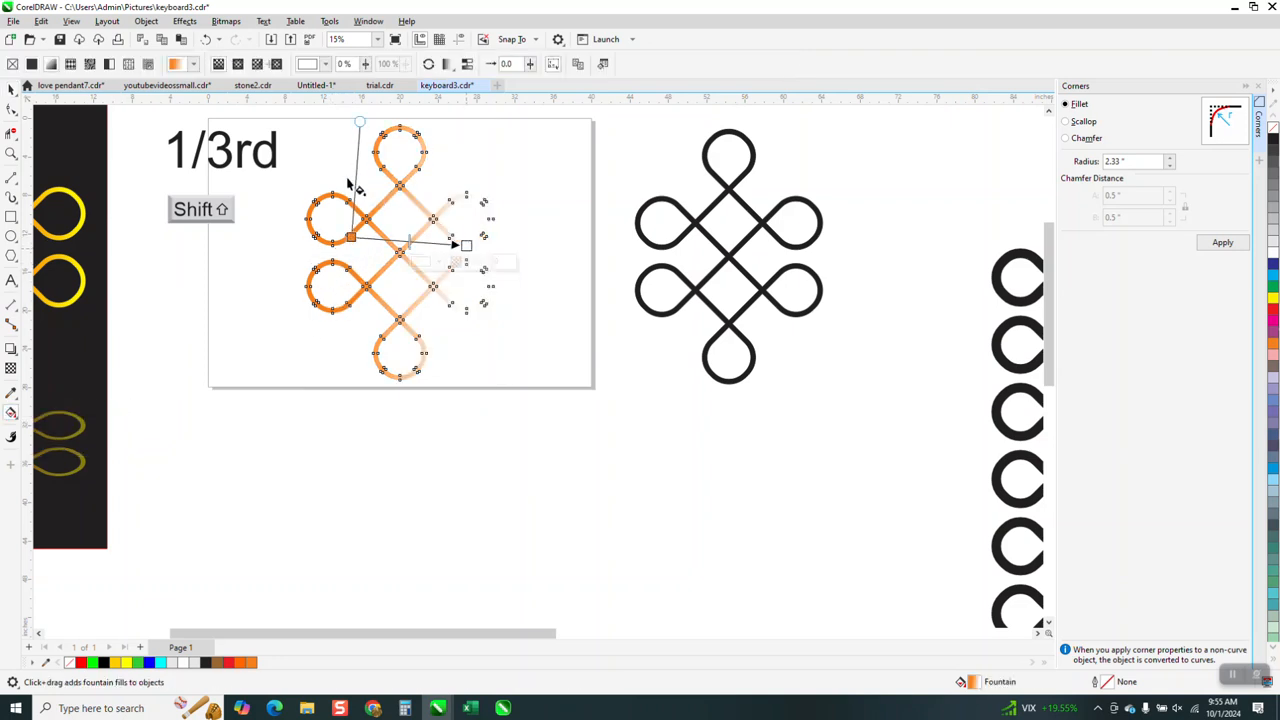
left_click(237, 64)
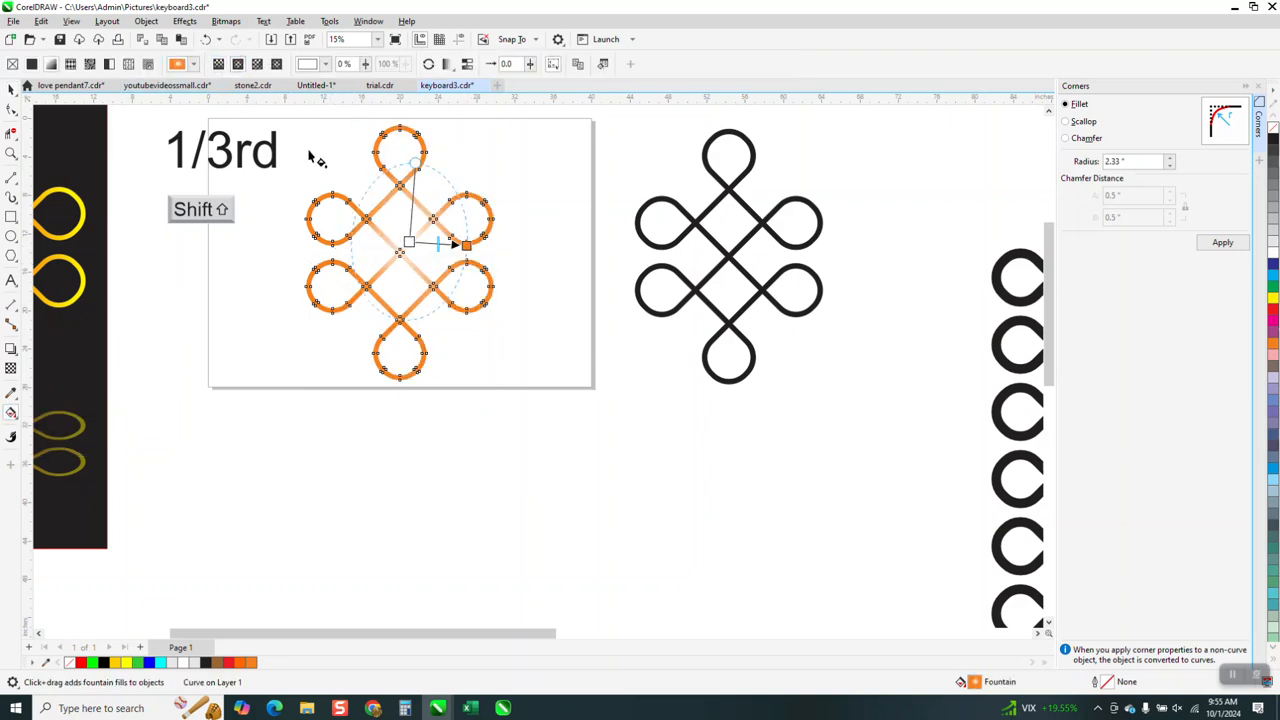
Step: Center the fountain fill on the knot, widen it to the side loops, and color it yellow at the center and red at the edge
left_click_drag(409, 242, 400, 256)
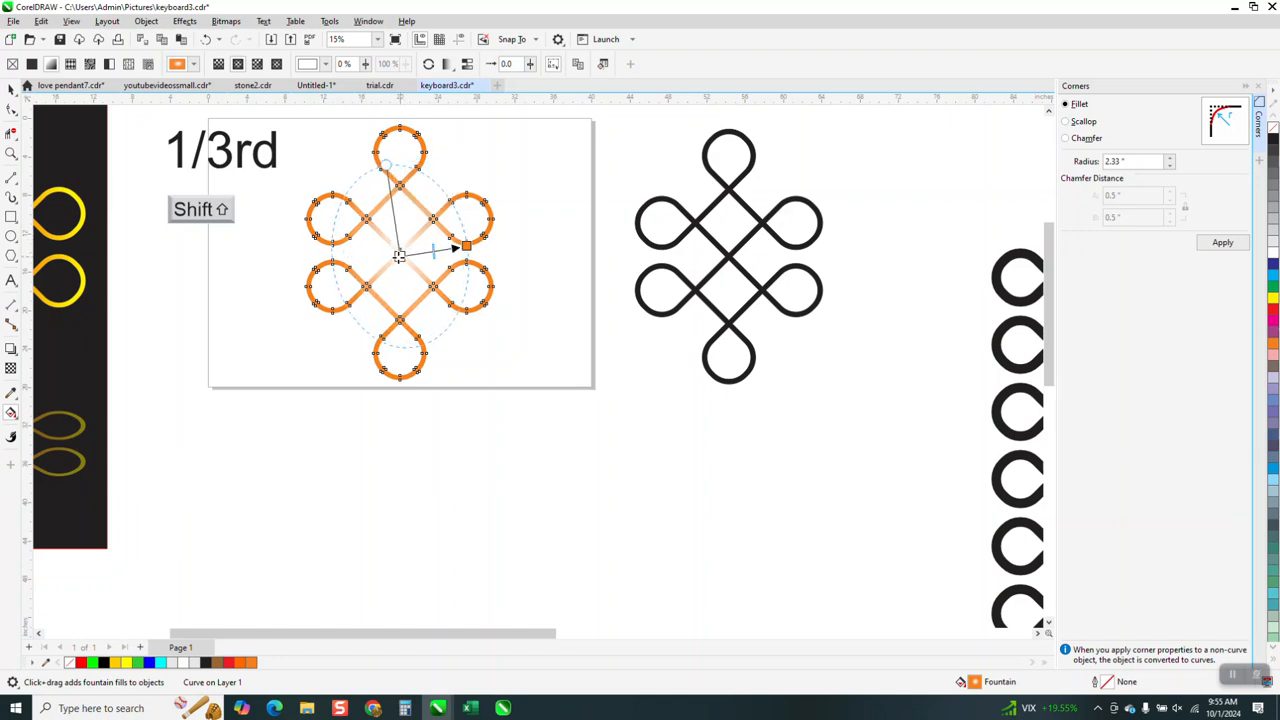
left_click_drag(386, 166, 397, 187)
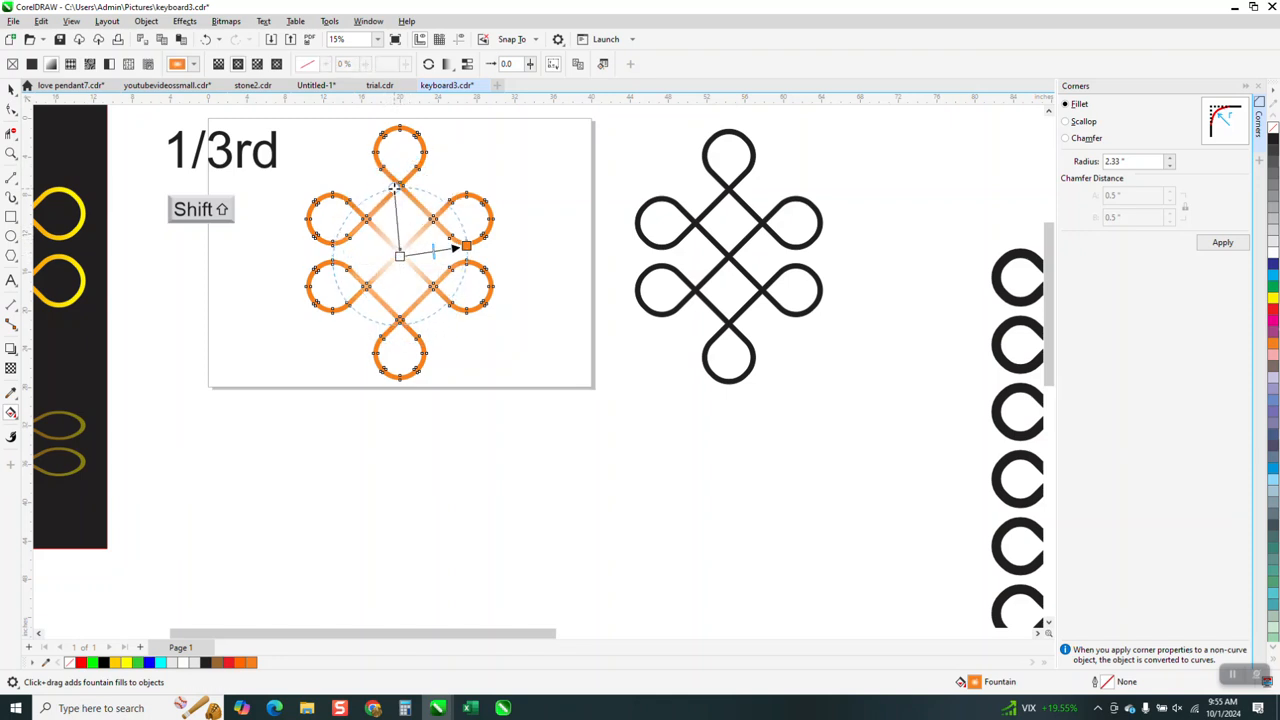
left_click_drag(465, 246, 492, 251)
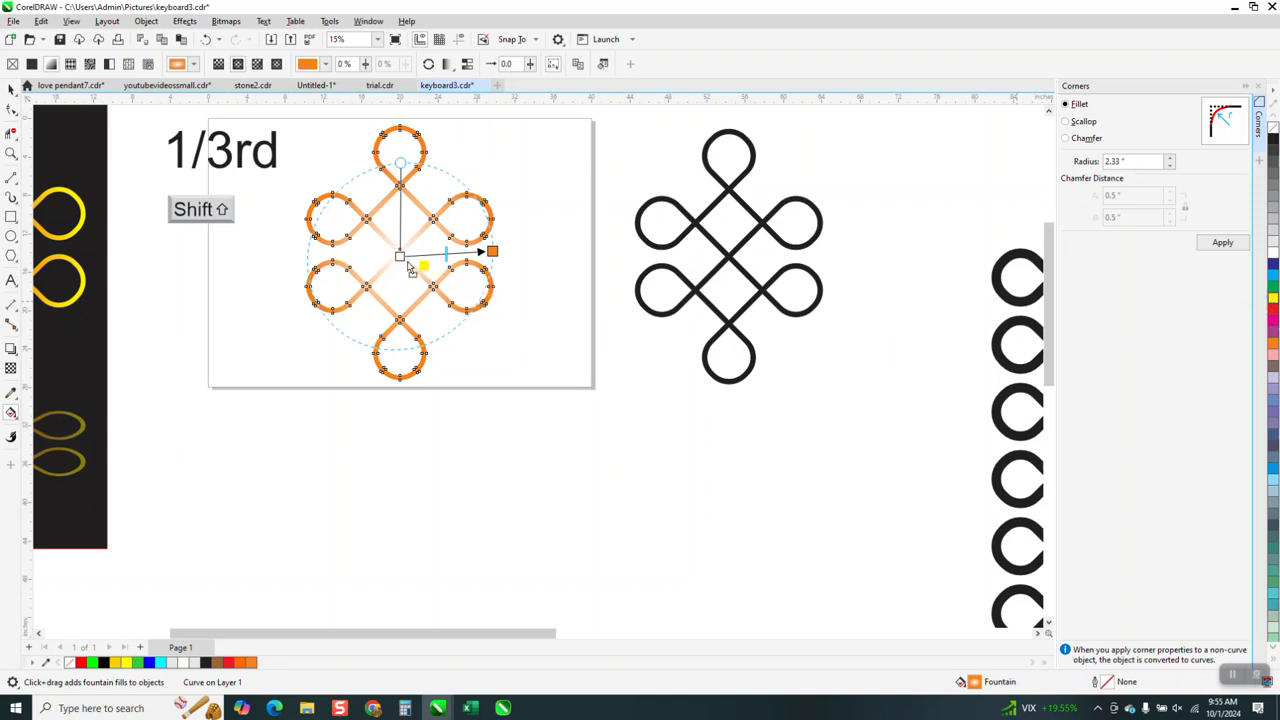
left_click_drag(405, 262, 401, 257)
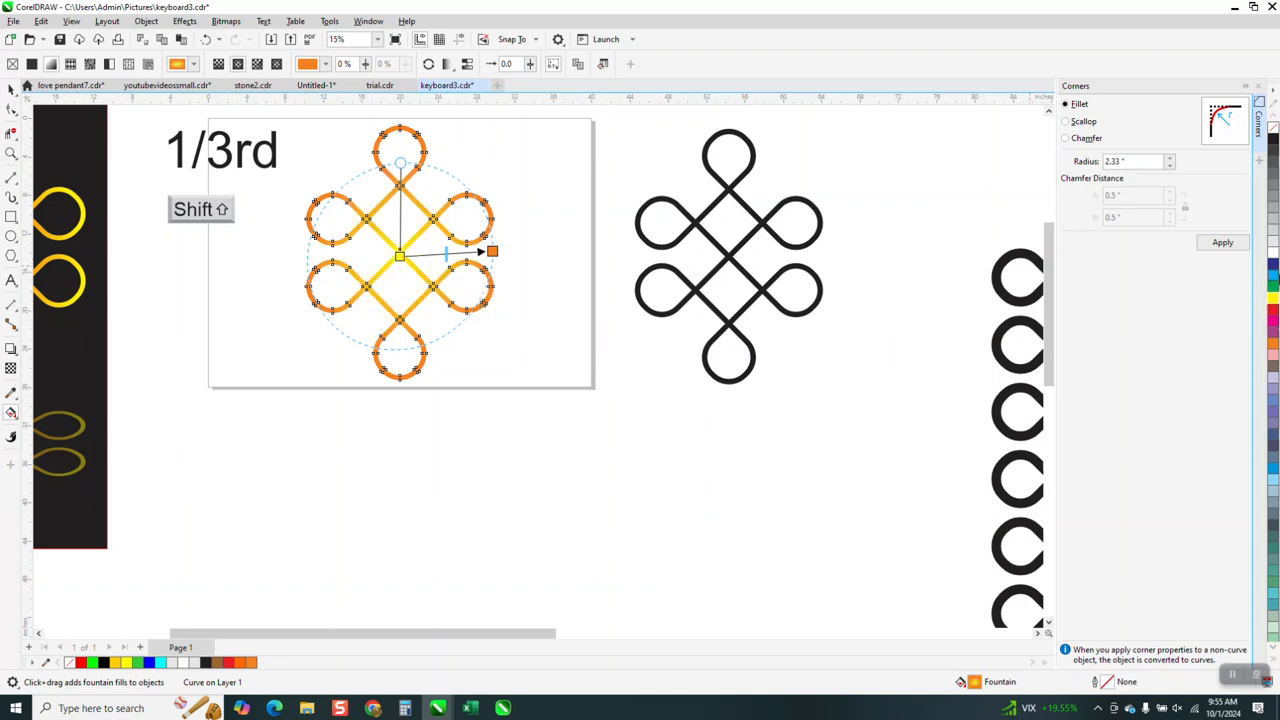
left_click_drag(1273, 318, 497, 258)
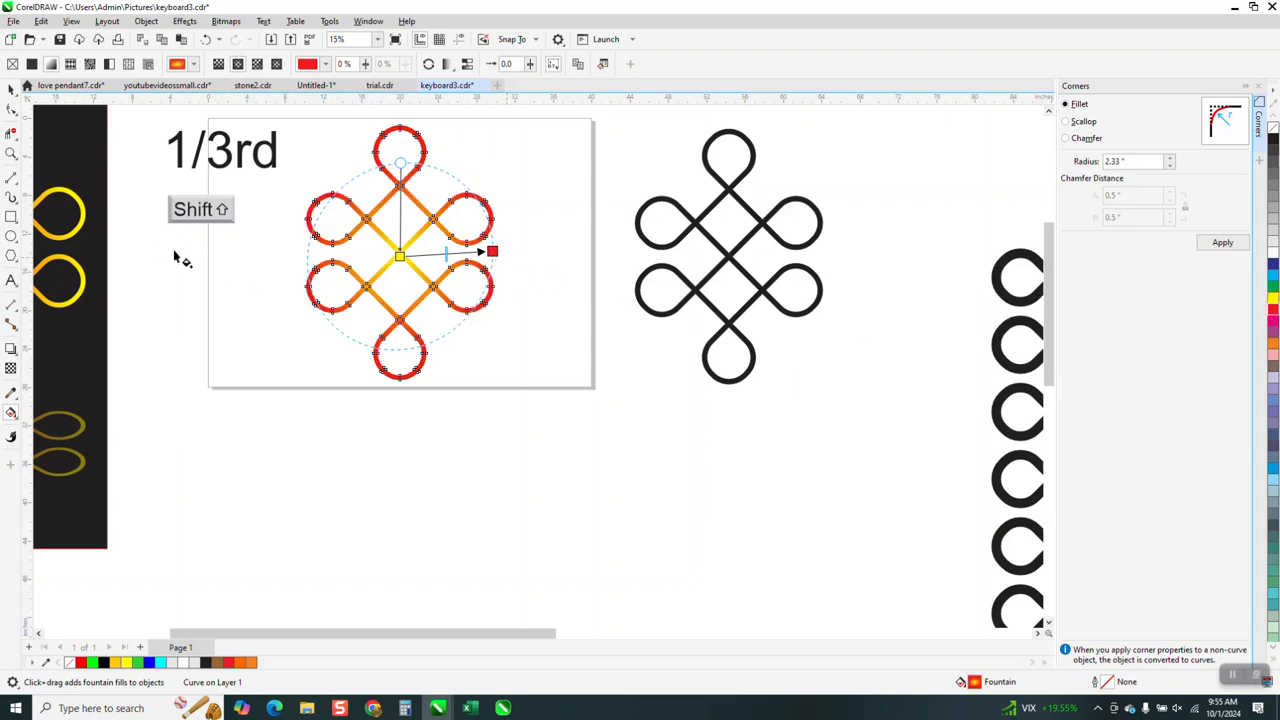
Step: Draw a rectangle about 25.3 by 32 inches around the gradient knot and fill it with black
left_click(11, 217)
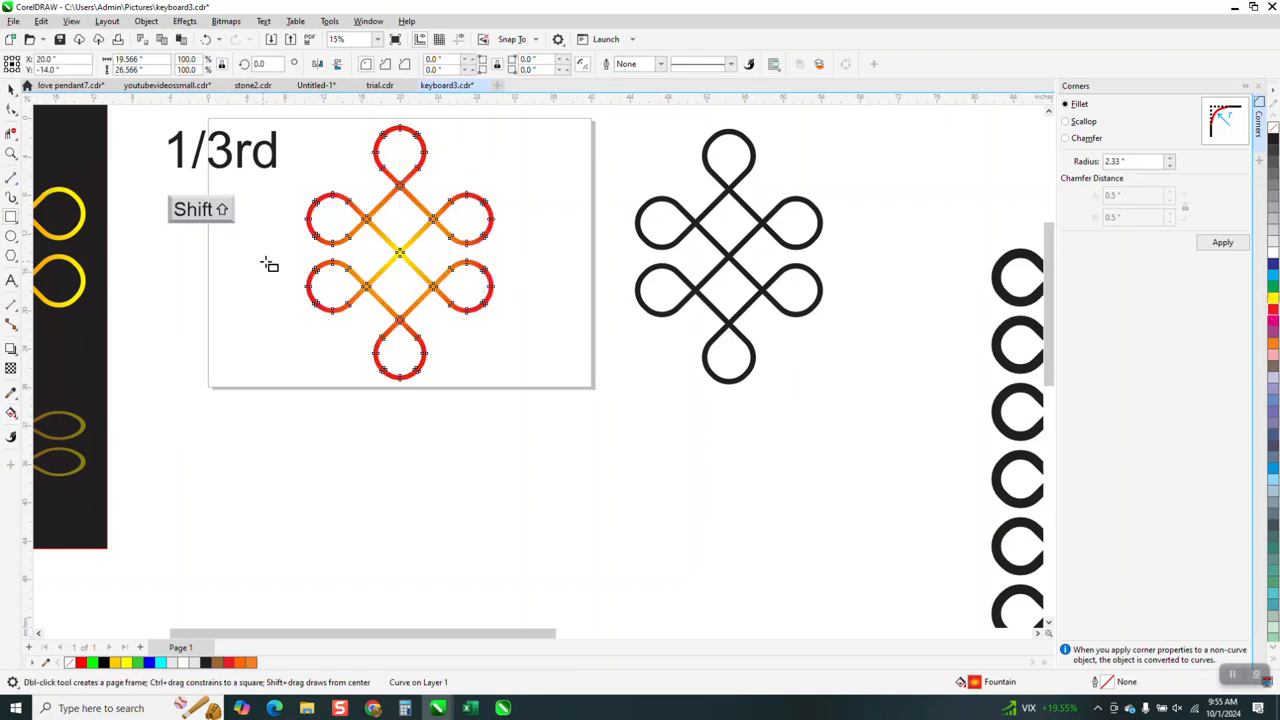
scroll(285, 215, "down", 1)
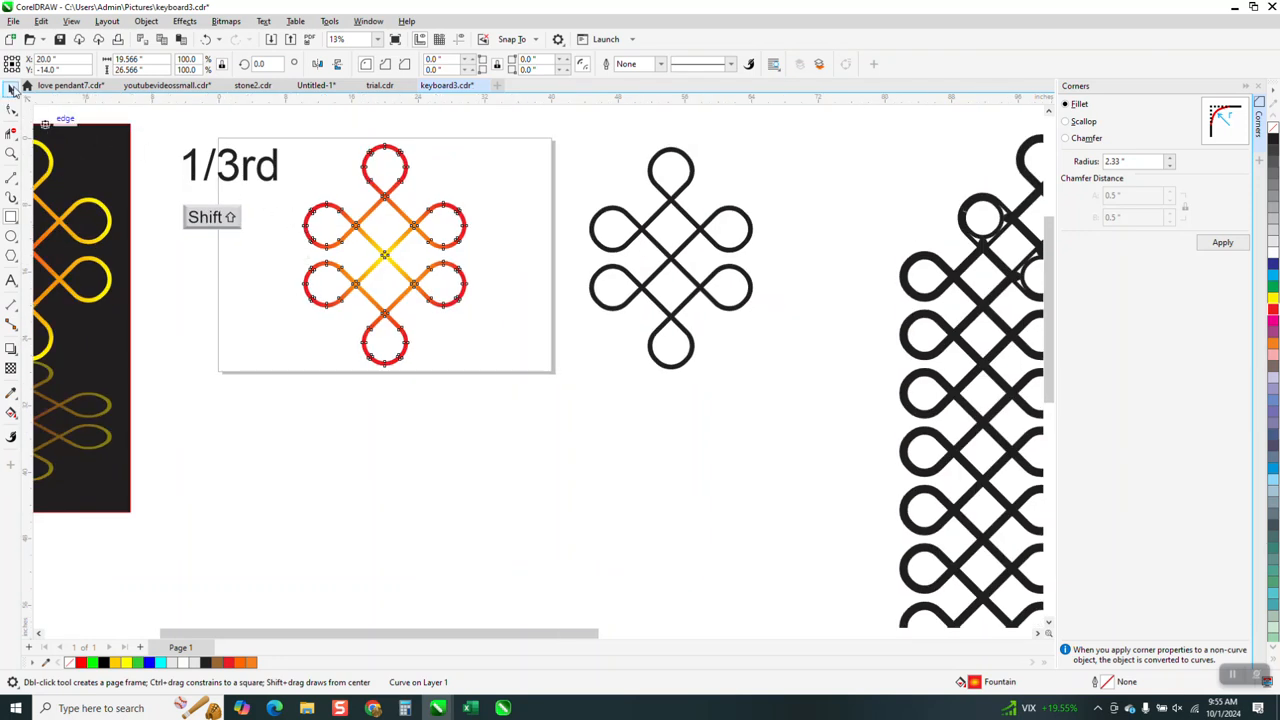
left_click(11, 88)
left_click_drag(287, 122, 523, 428)
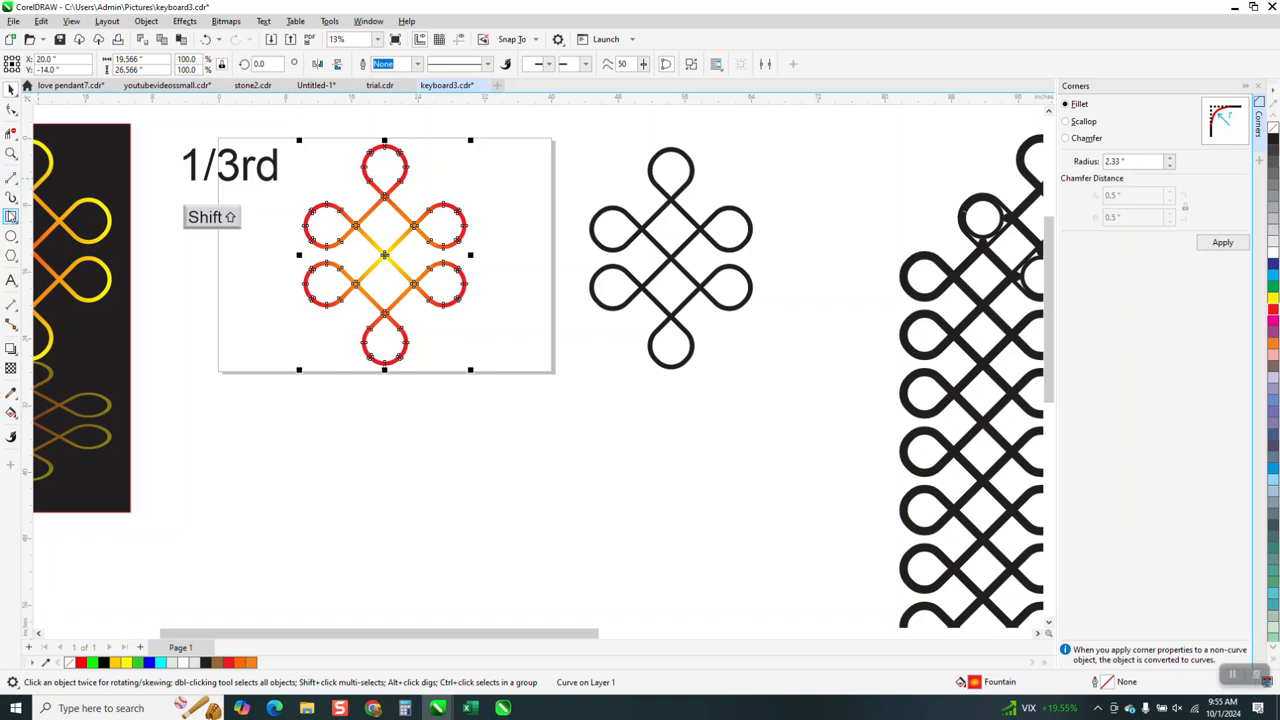
left_click(11, 216)
mouse_move(283, 125)
left_mouse_down()
mouse_move(292, 174)
mouse_move(459, 370)
mouse_move(499, 398)
left_mouse_up()
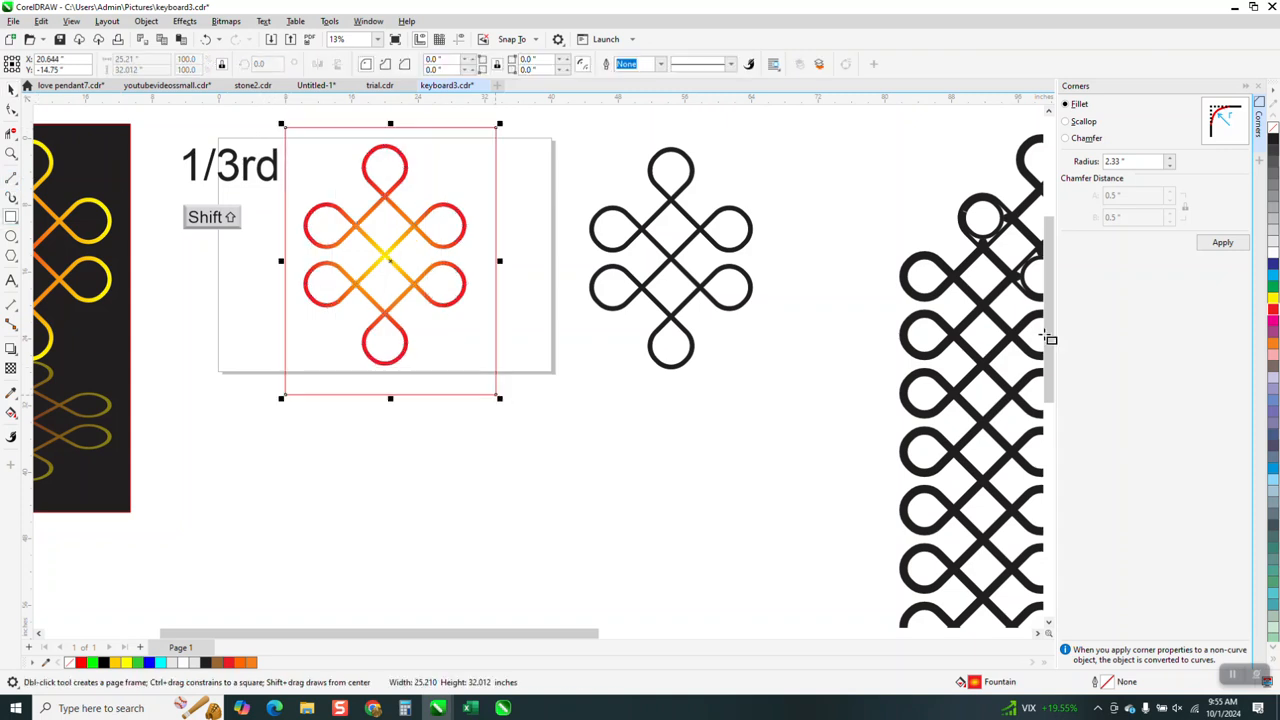
left_click(1273, 139)
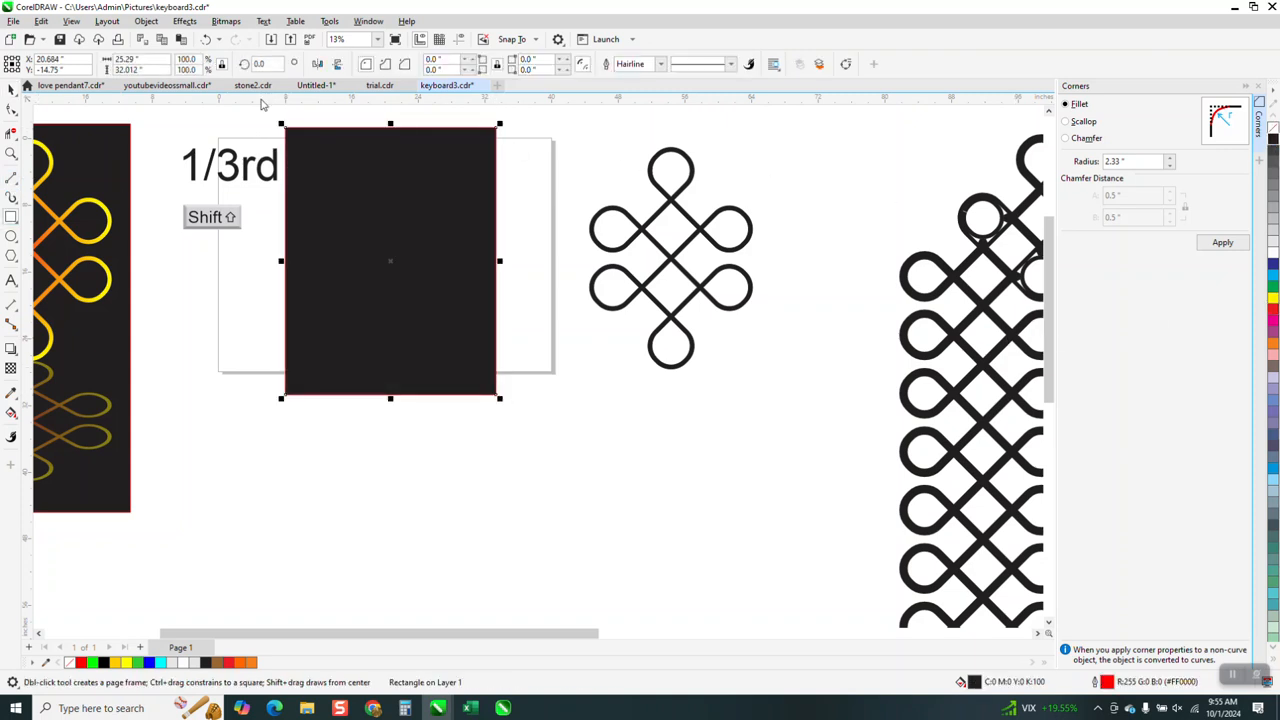
Step: Send the black rectangle behind the gradient knot
left_click(147, 22)
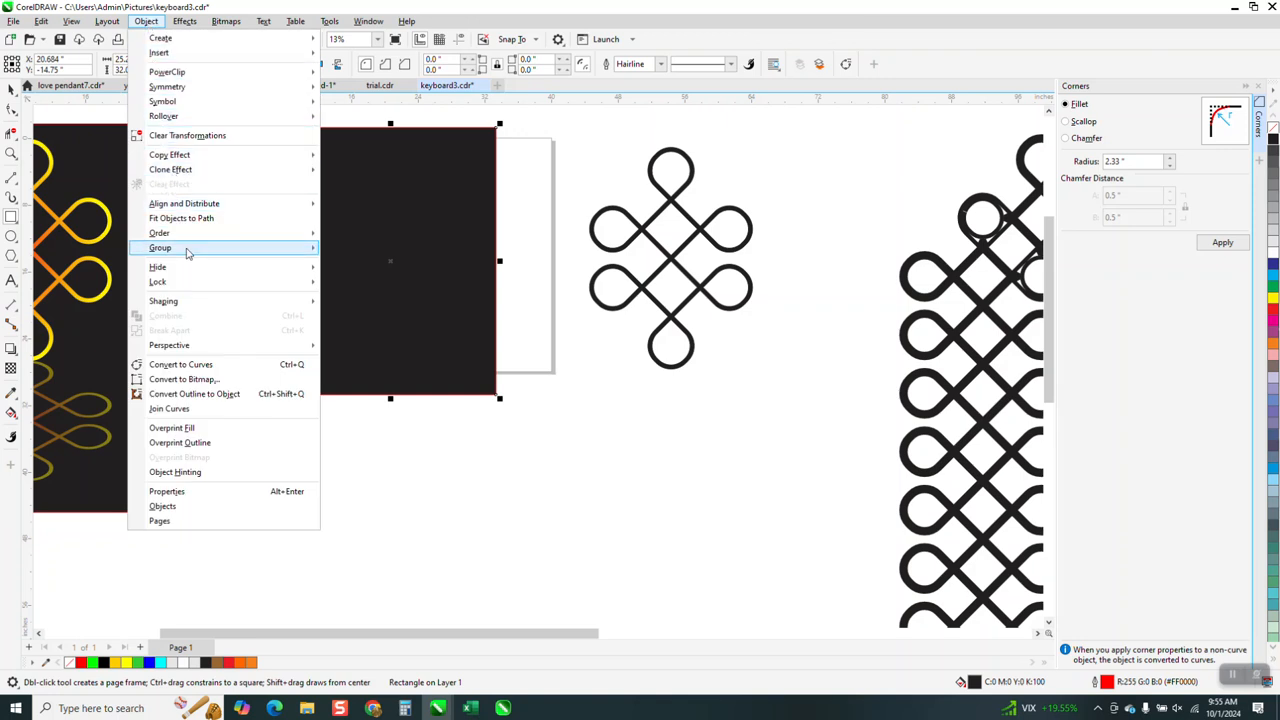
mouse_move(189, 246)
left_click(341, 251)
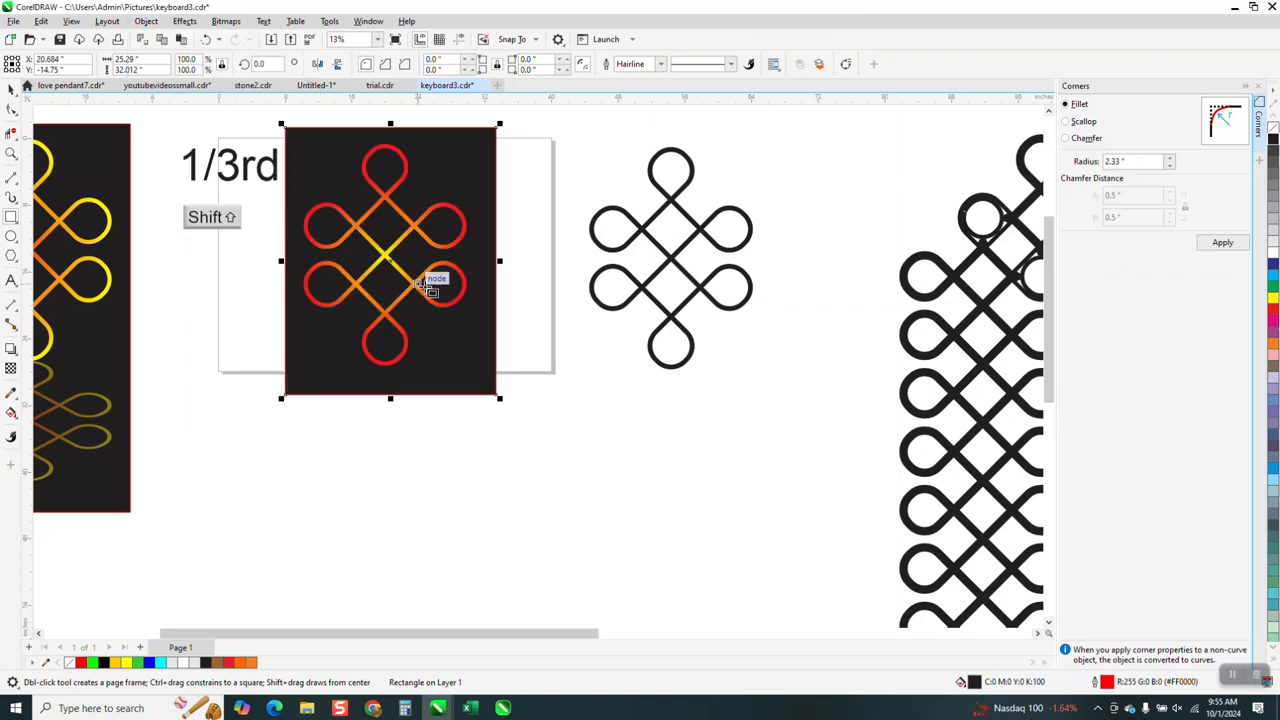
Step: Examine the gradient knot on black, the looped border and its corners, and the reflected knot example up close
left_click_drag(286, 163, 551, 371)
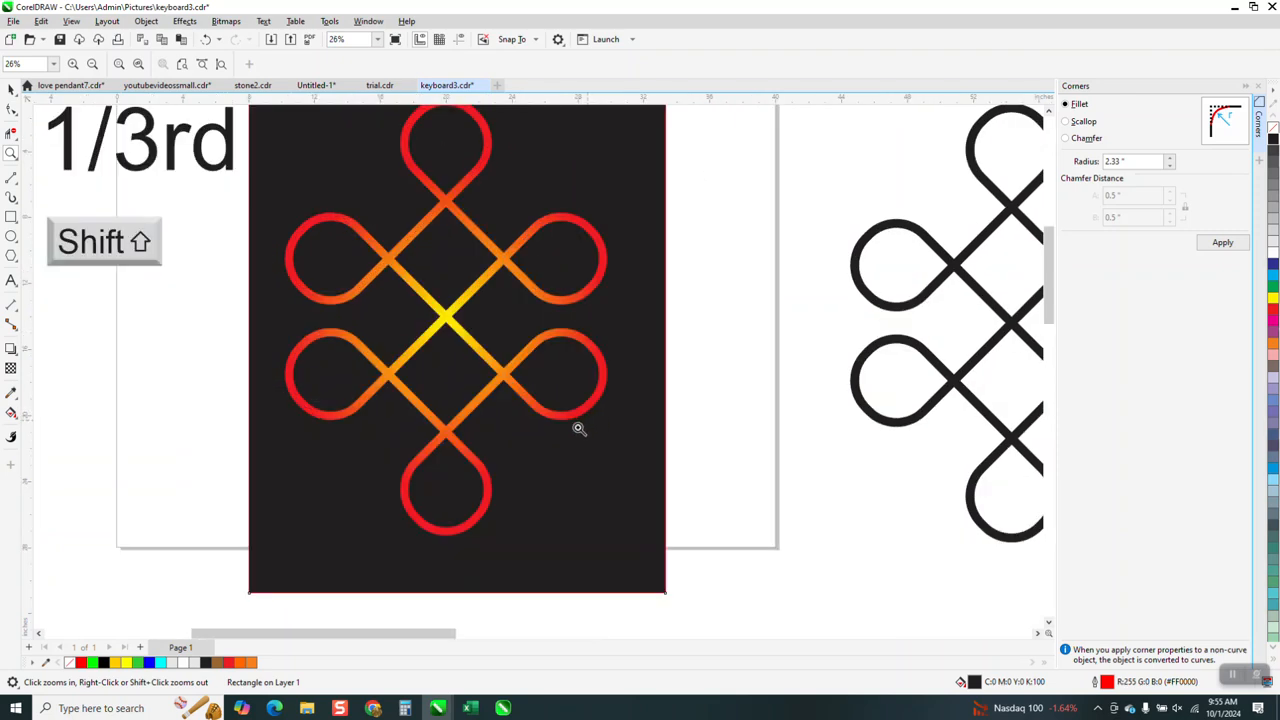
scroll(590, 421, "down", 5)
left_click_drag(719, 265, 1021, 344)
scroll(583, 297, "down", 2)
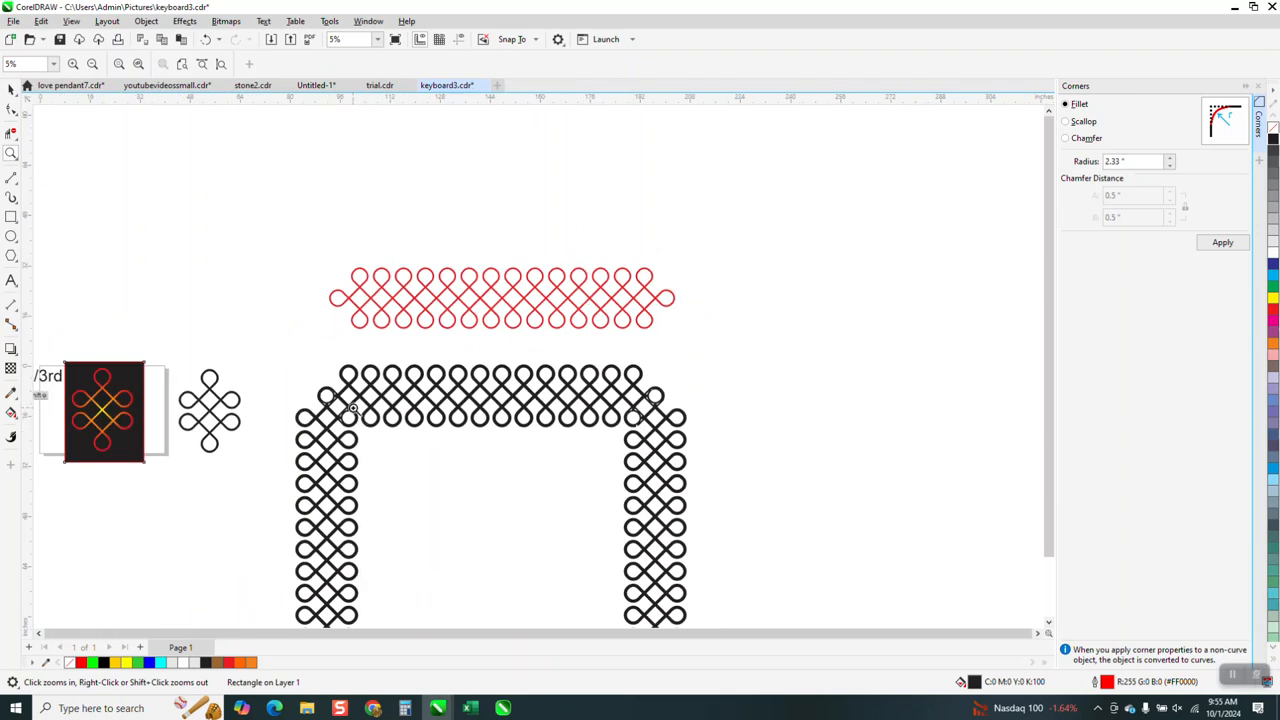
scroll(345, 415, "up", 4)
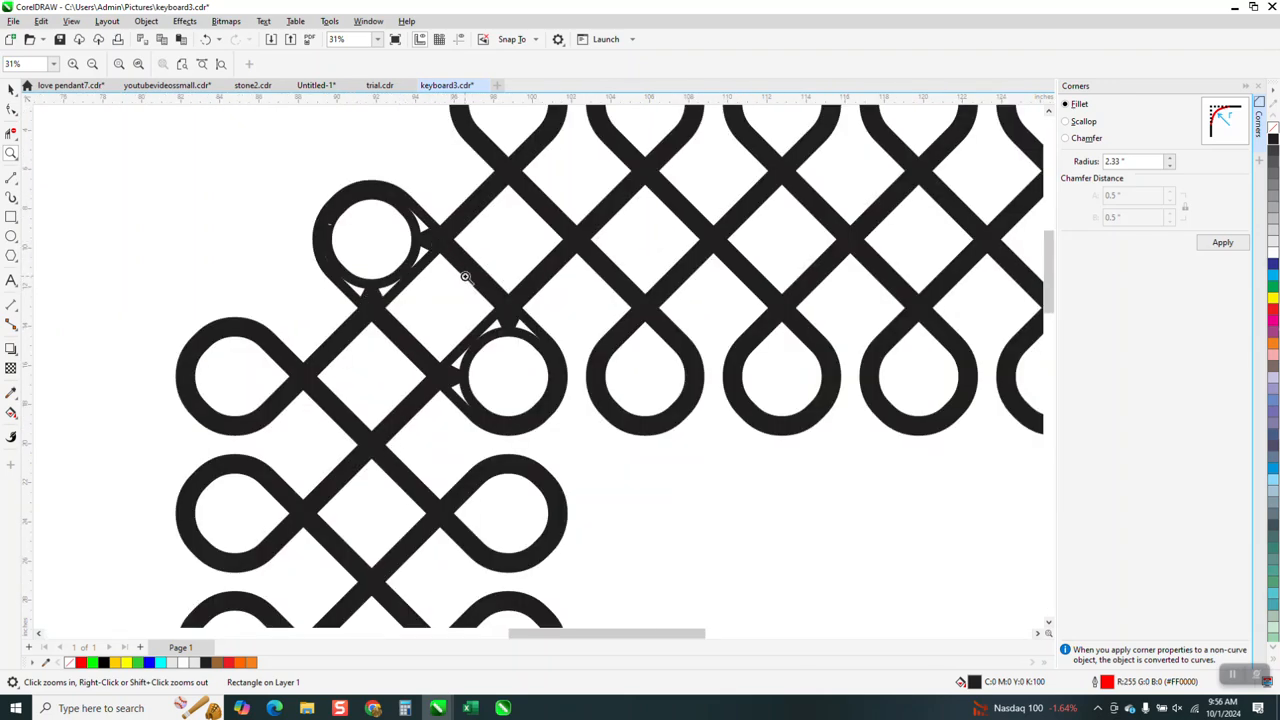
scroll(449, 316, "down", 4)
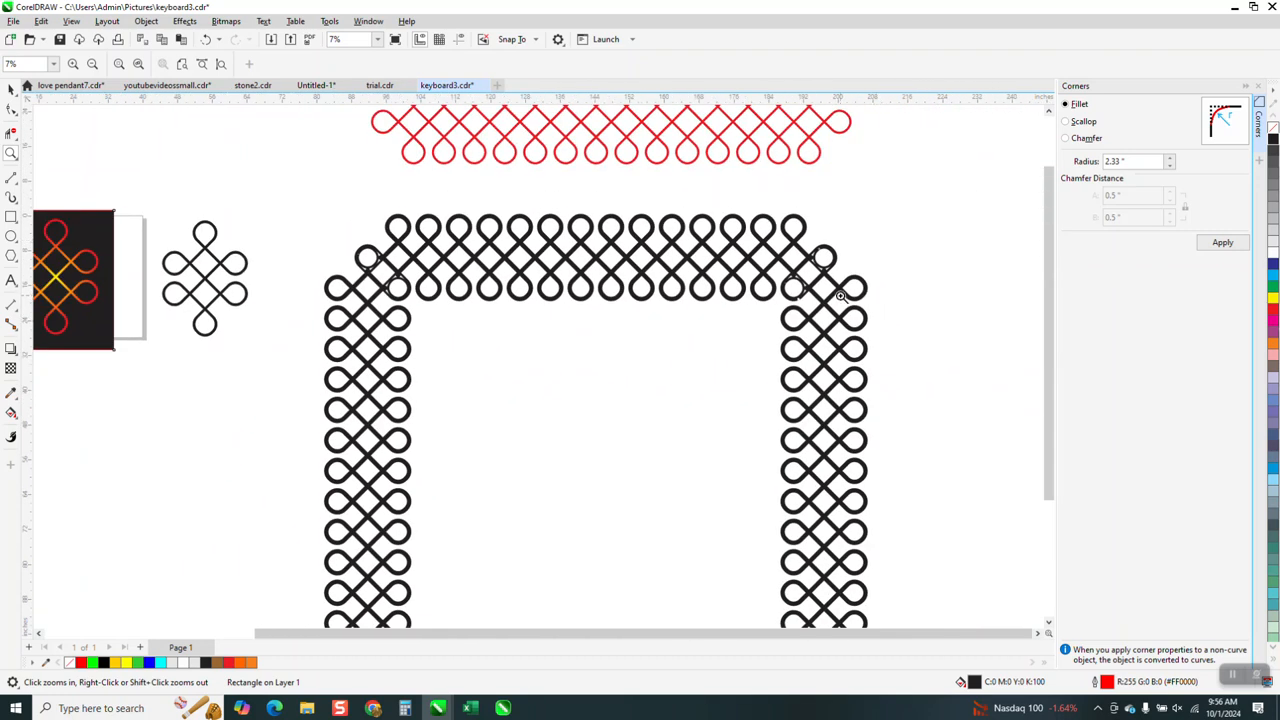
scroll(673, 321, "down", 1)
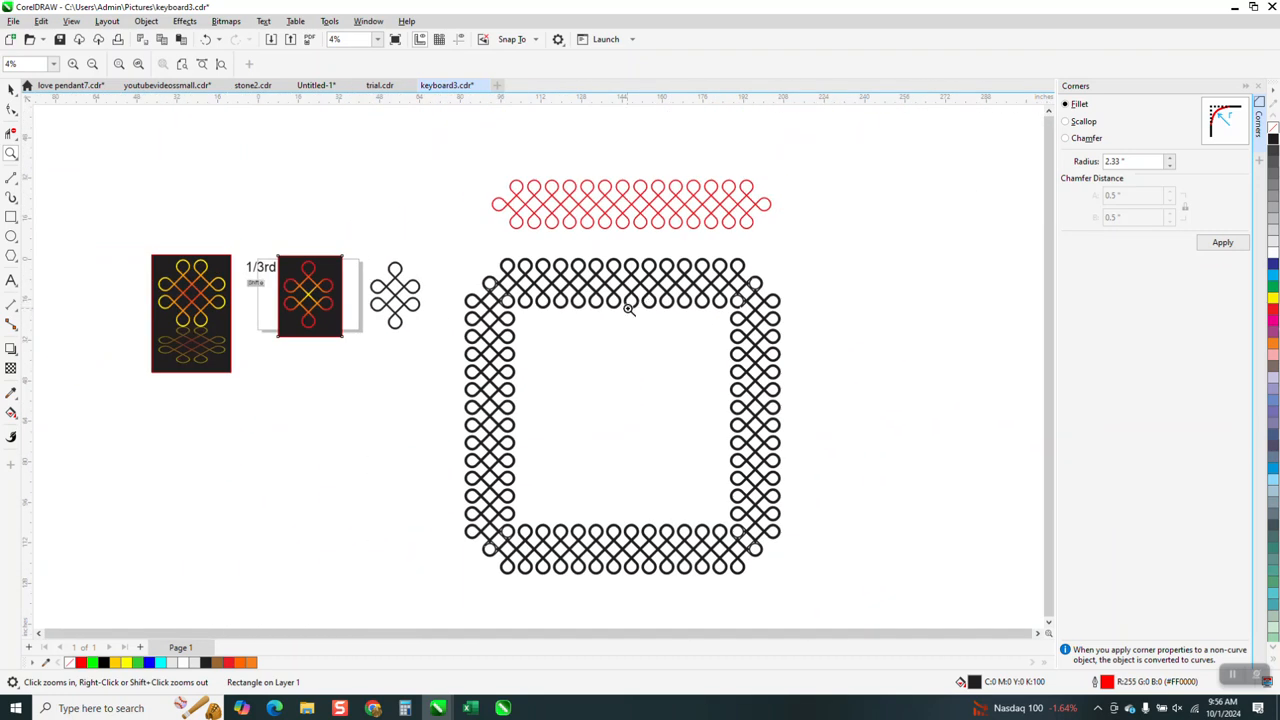
left_click_drag(164, 248, 273, 371)
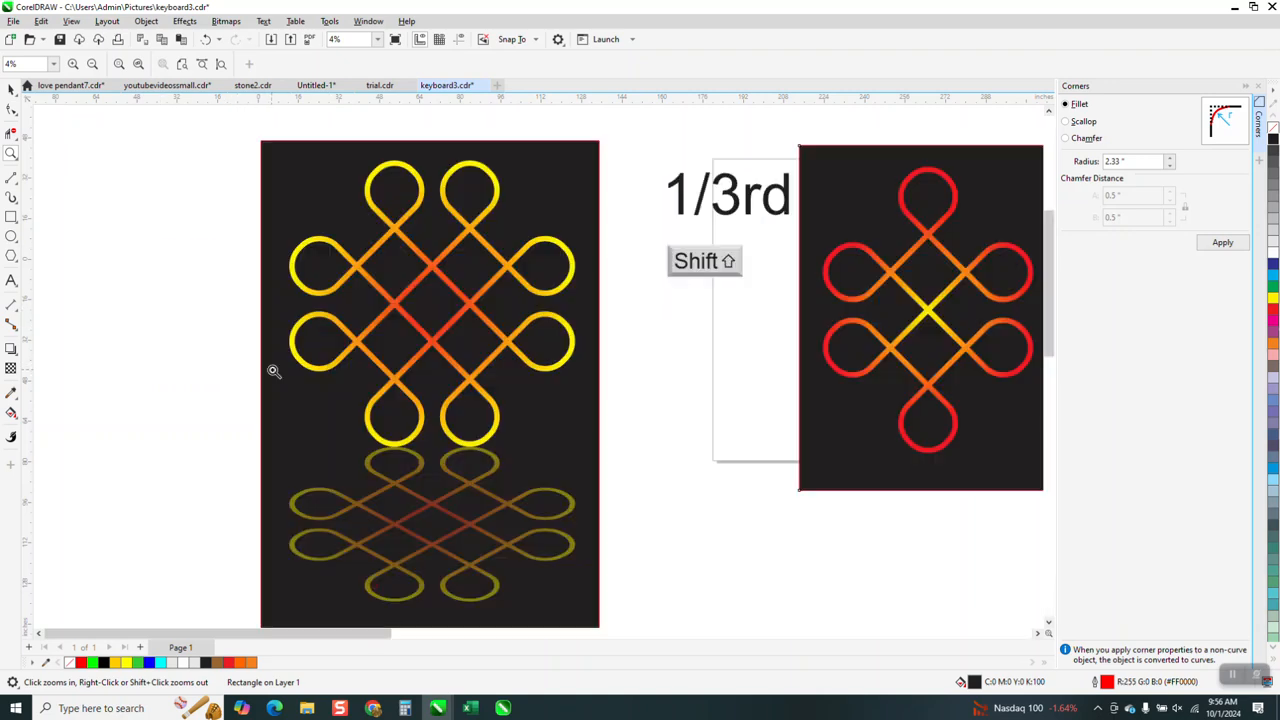